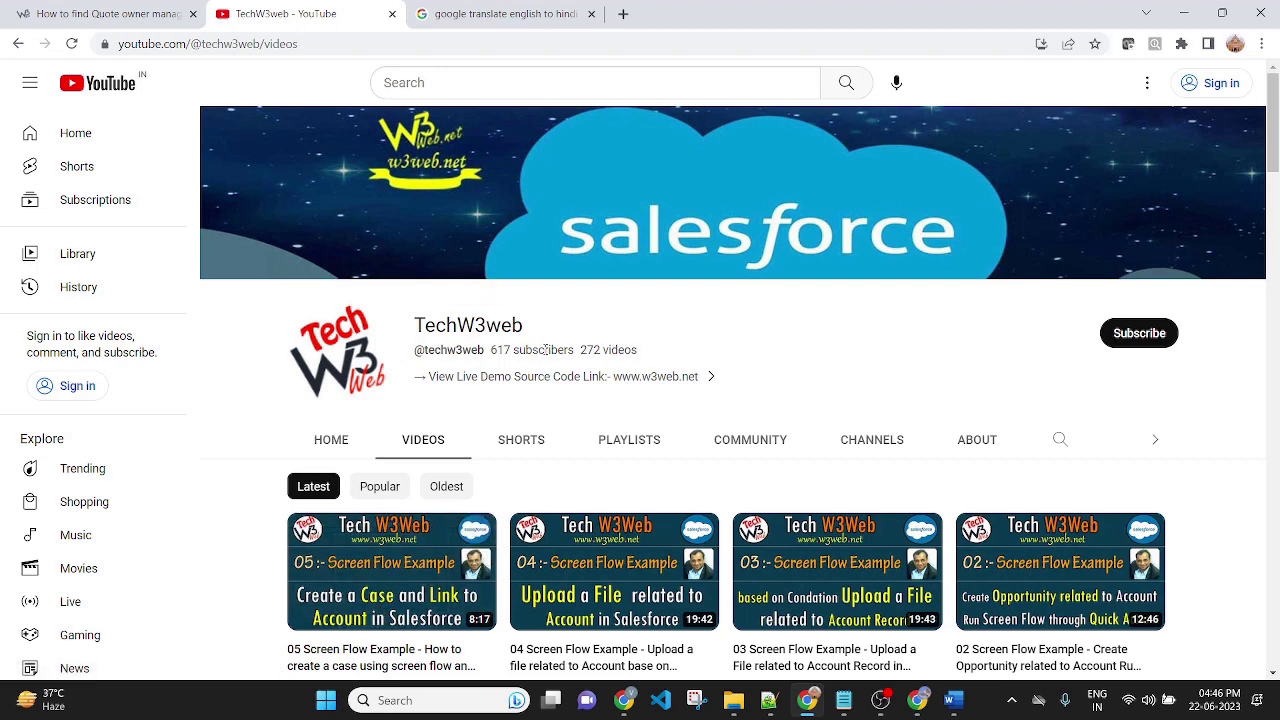
Bring up the techw3web_YtDemo Word notes on the Record-Trigger Flow task
{"action": "left_click", "coordinate": [953, 700]}
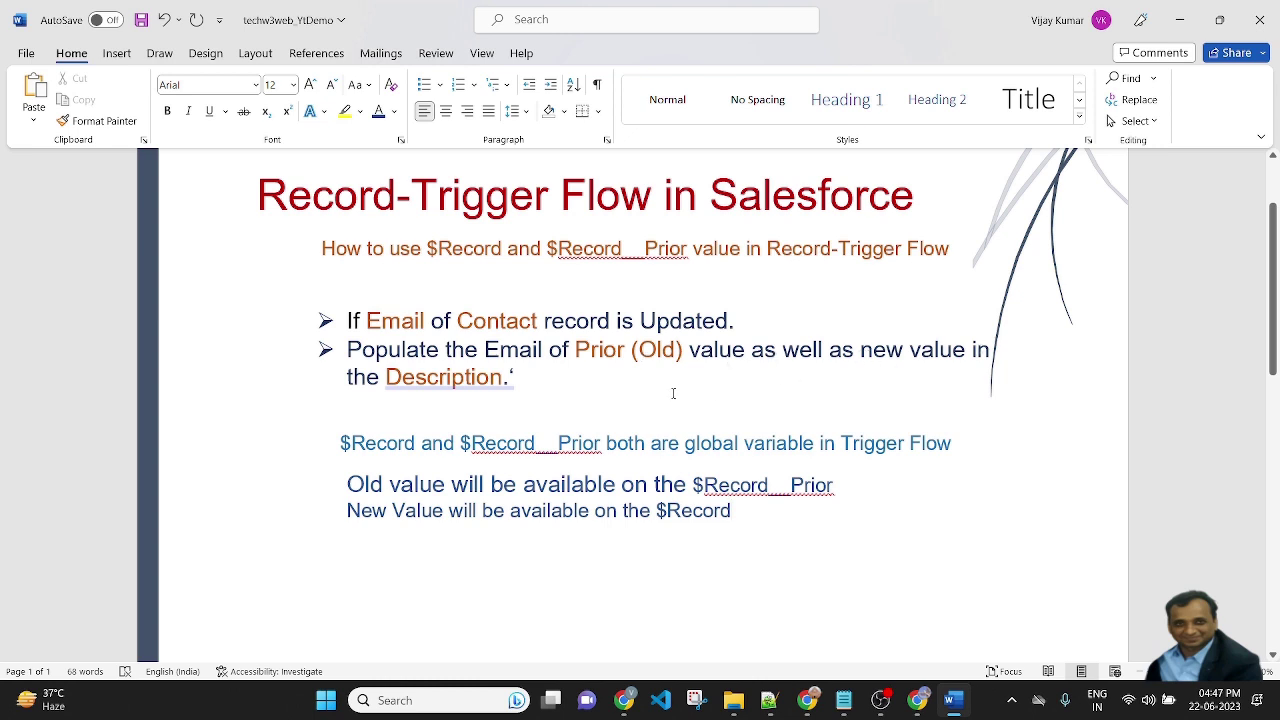
Go over the Description, $Record__Prior and $Record note lines, then return to Salesforce Flows
{"action": "left_click", "coordinate": [556, 381]}
{"action": "left_click", "coordinate": [853, 484]}
{"action": "left_click", "coordinate": [755, 520]}
{"action": "left_click", "coordinate": [920, 700]}
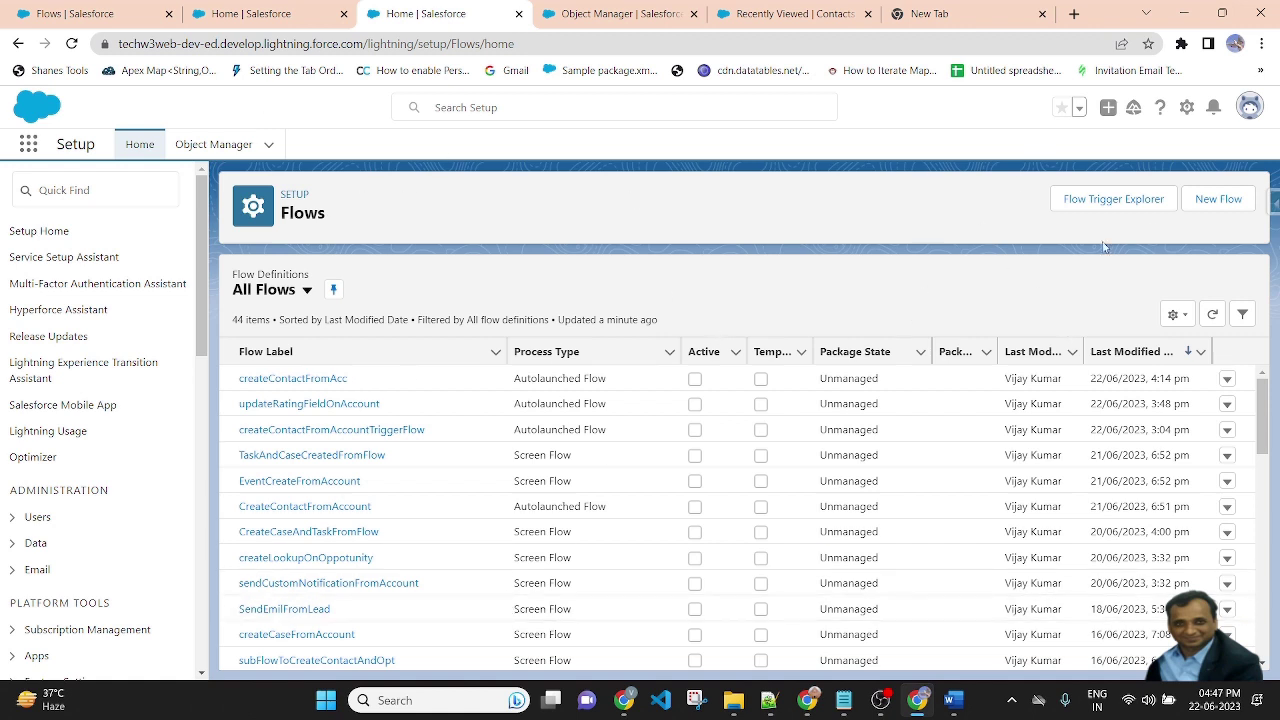
Create a Record-Triggered Flow on Contact, run when a record is updated, optimized for Fast Field Updates
{"action": "left_click", "coordinate": [1218, 199]}
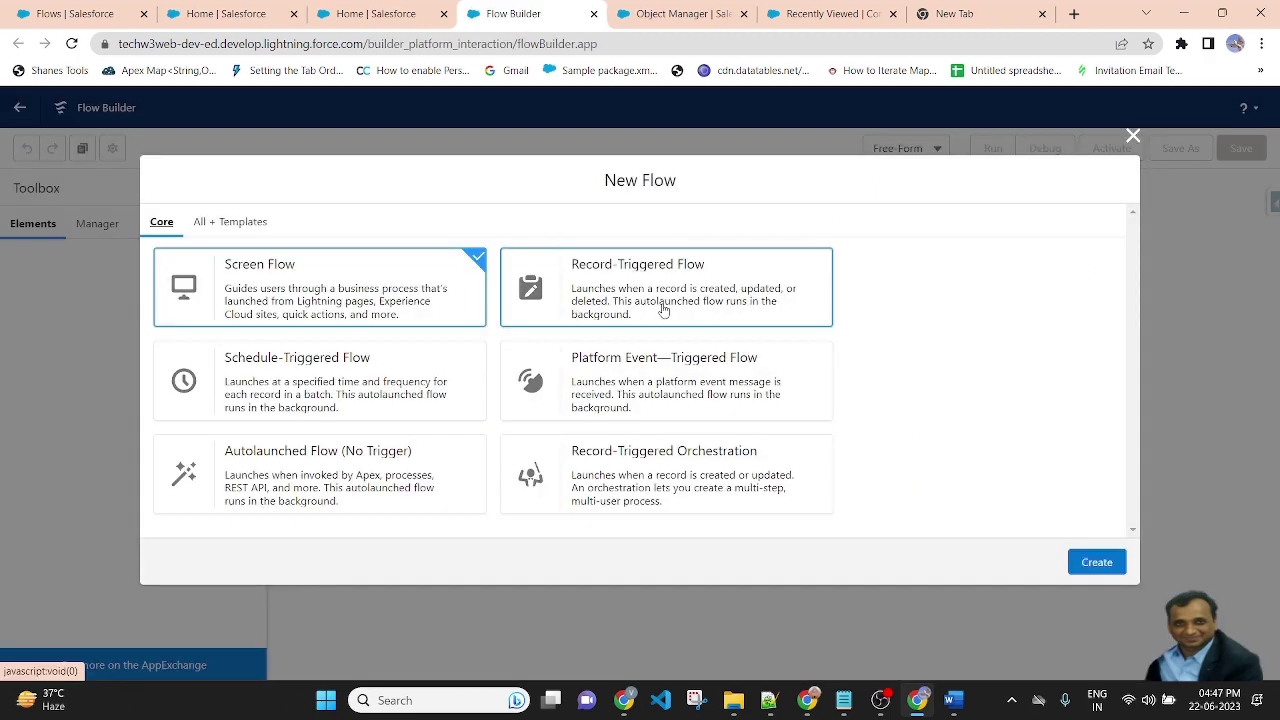
{"action": "left_click", "coordinate": [663, 310]}
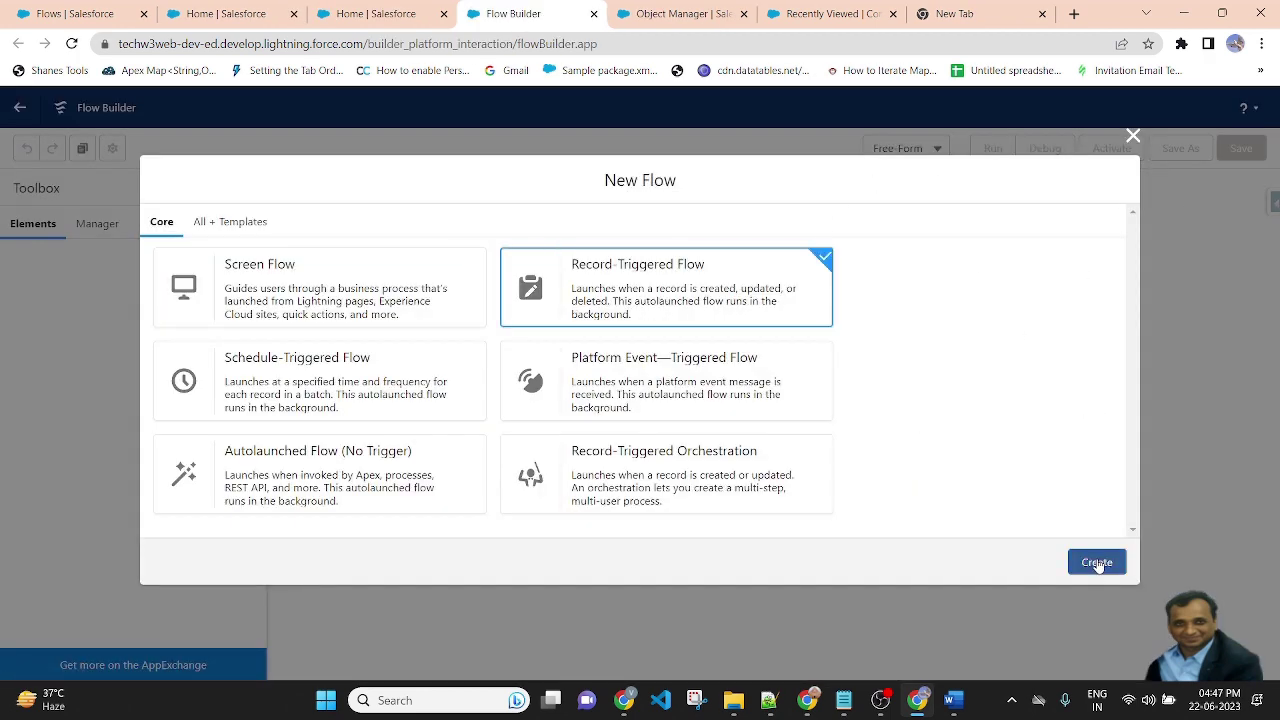
{"action": "left_click", "coordinate": [1097, 562]}
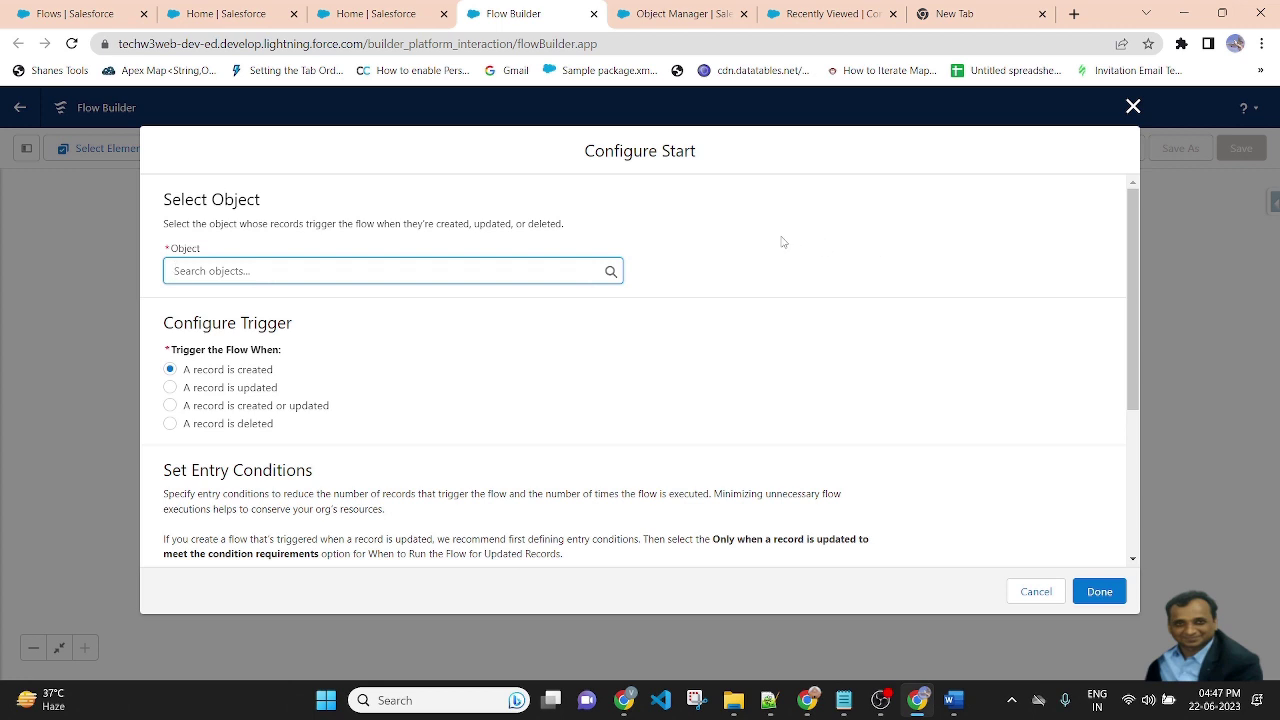
{"action": "left_click", "coordinate": [321, 262]}
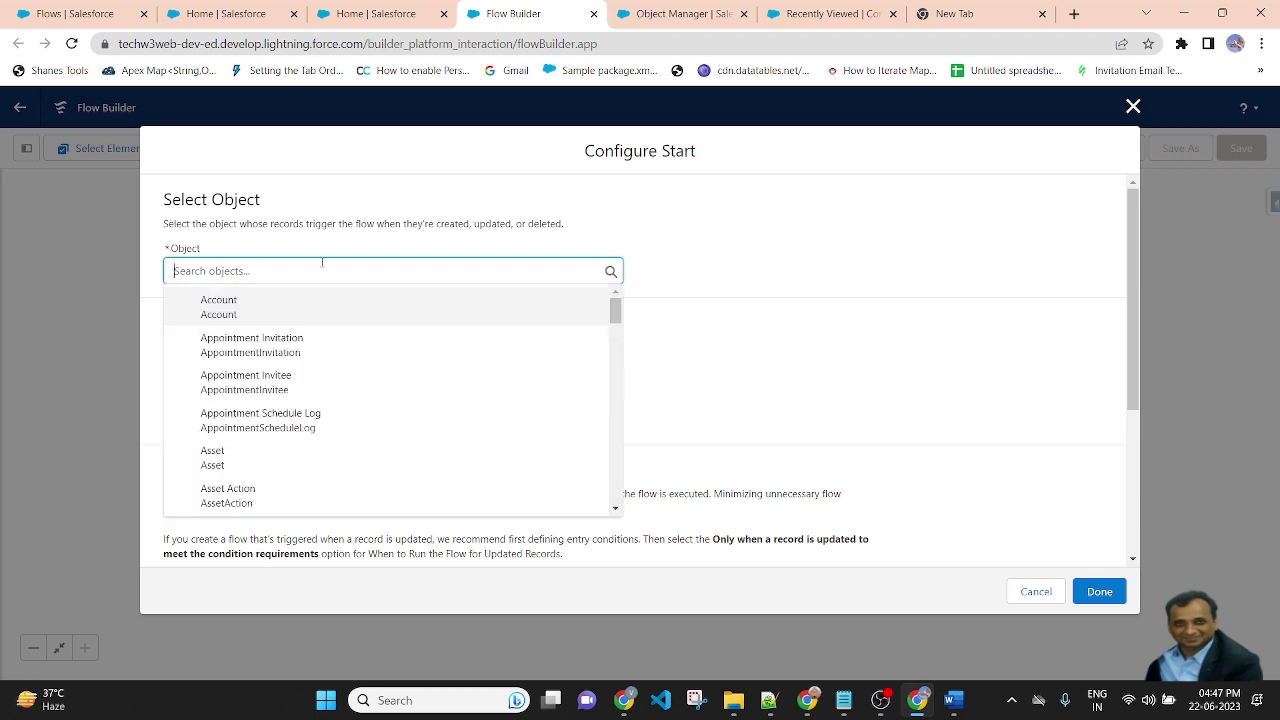
{"action": "type", "text": "conta"}
{"action": "left_click", "coordinate": [263, 300]}
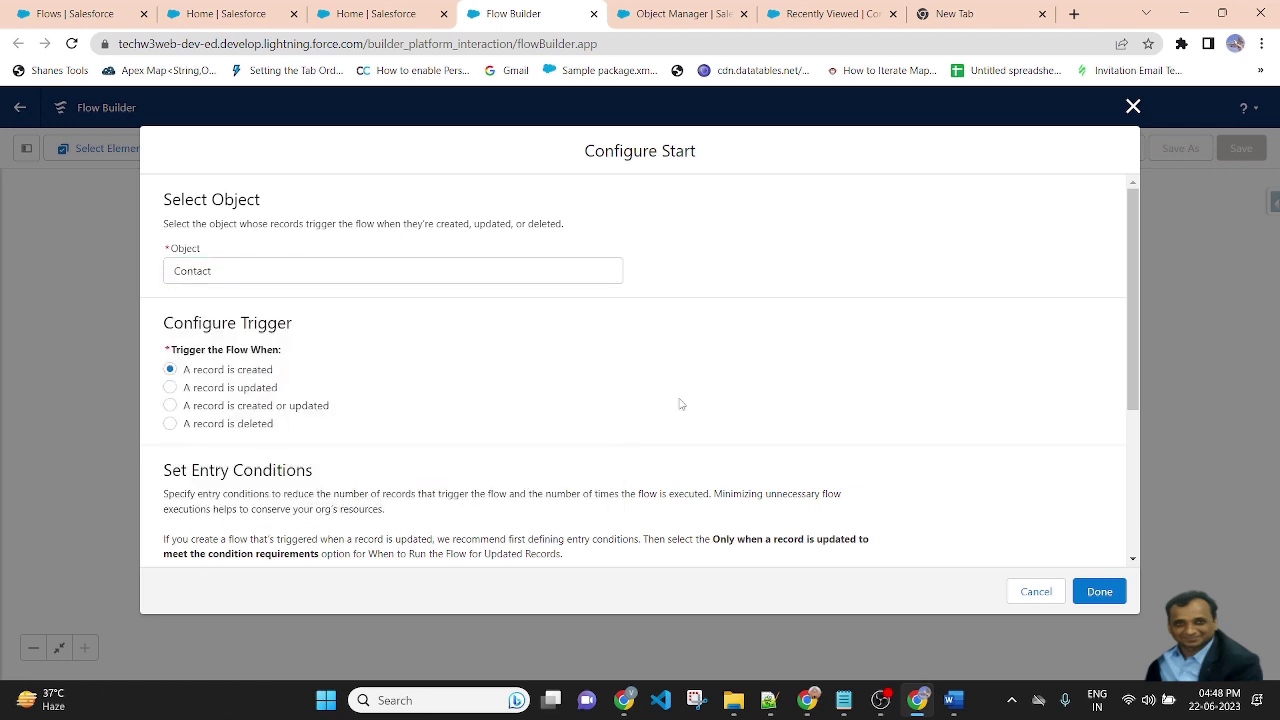
{"action": "left_click", "coordinate": [223, 392]}
{"action": "scroll", "coordinate": [690, 394], "scroll_direction": "down", "scroll_amount": 5}
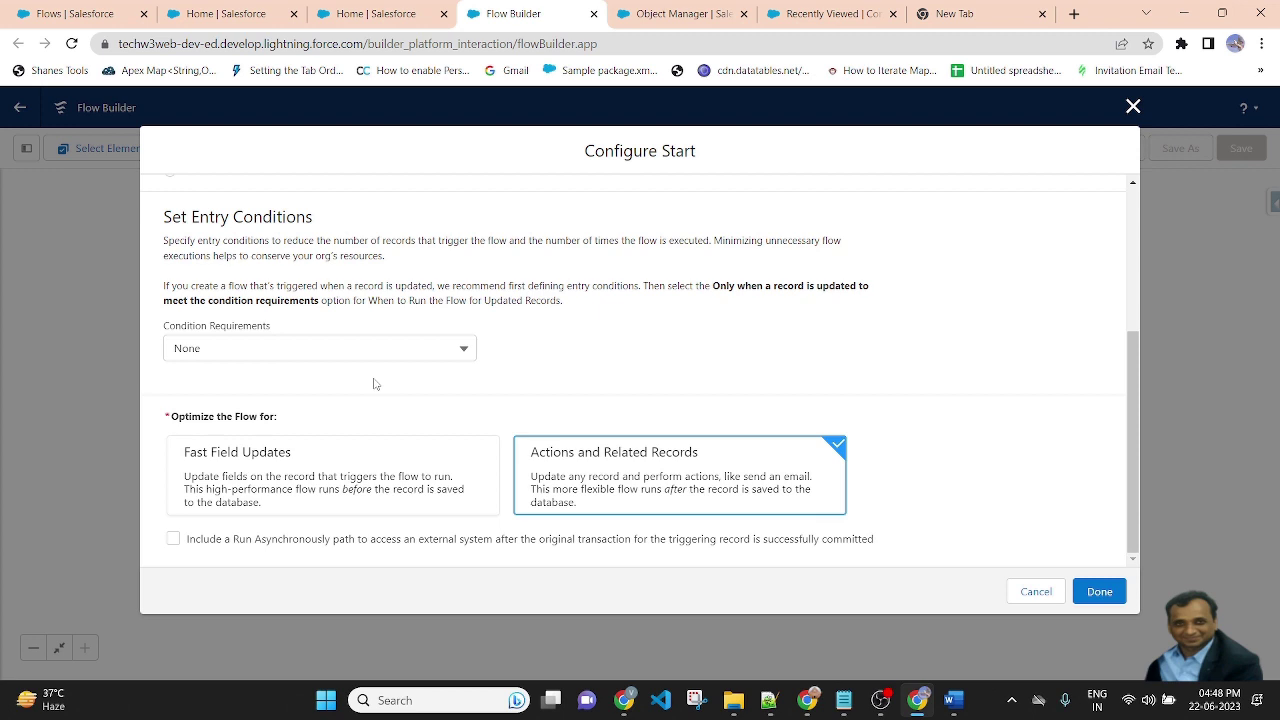
{"action": "left_click", "coordinate": [228, 479]}
{"action": "left_click", "coordinate": [1100, 591]}
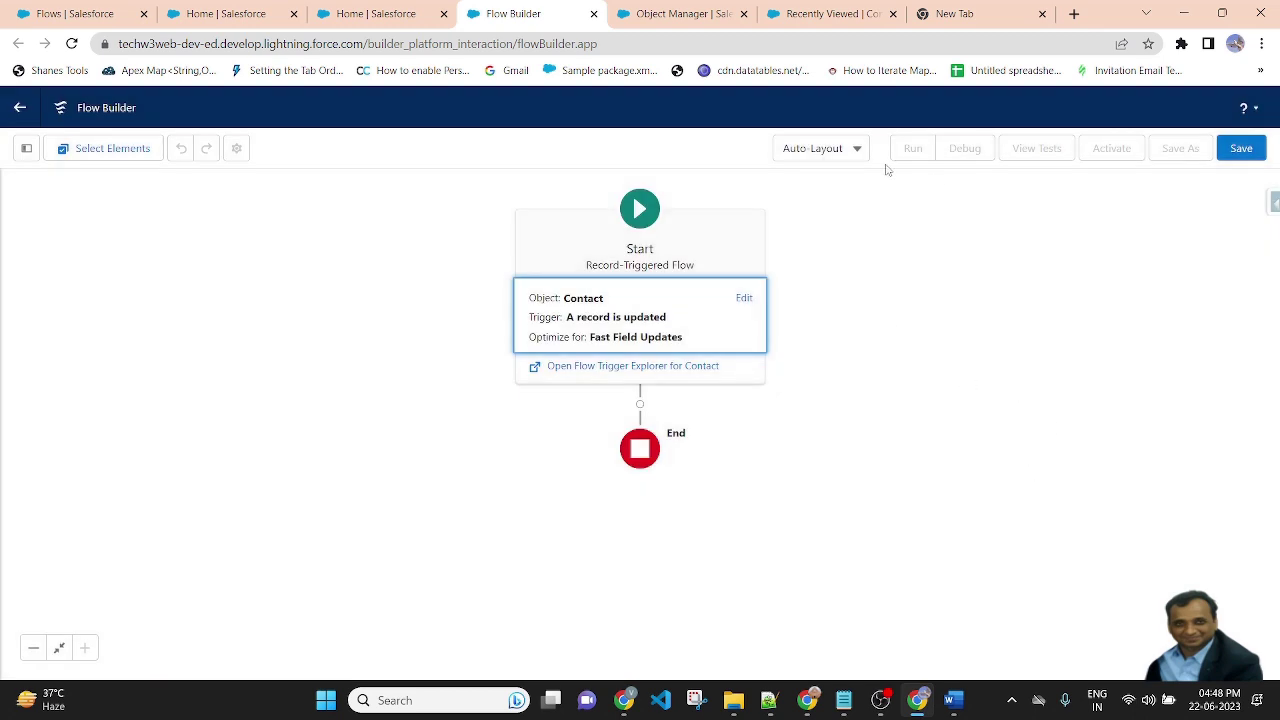
Switch the canvas to Free-Form and start a new Text Template resource
{"action": "left_click", "coordinate": [858, 148]}
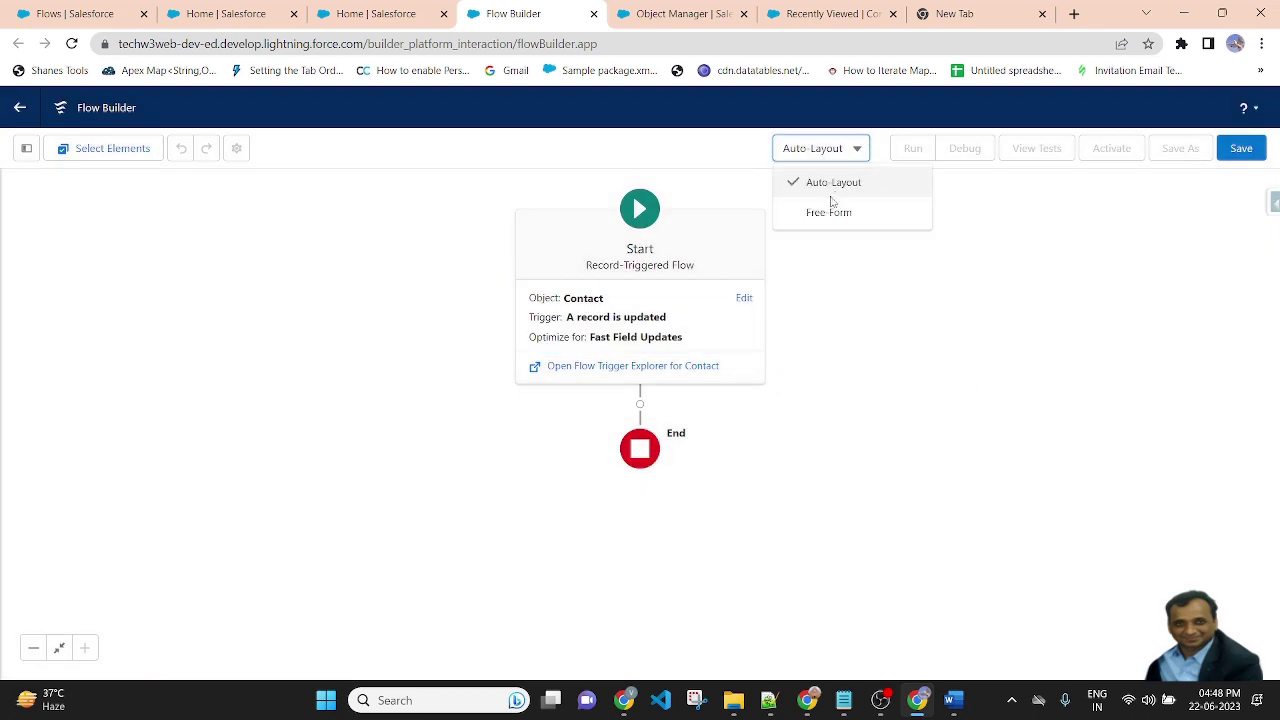
{"action": "left_click", "coordinate": [829, 209]}
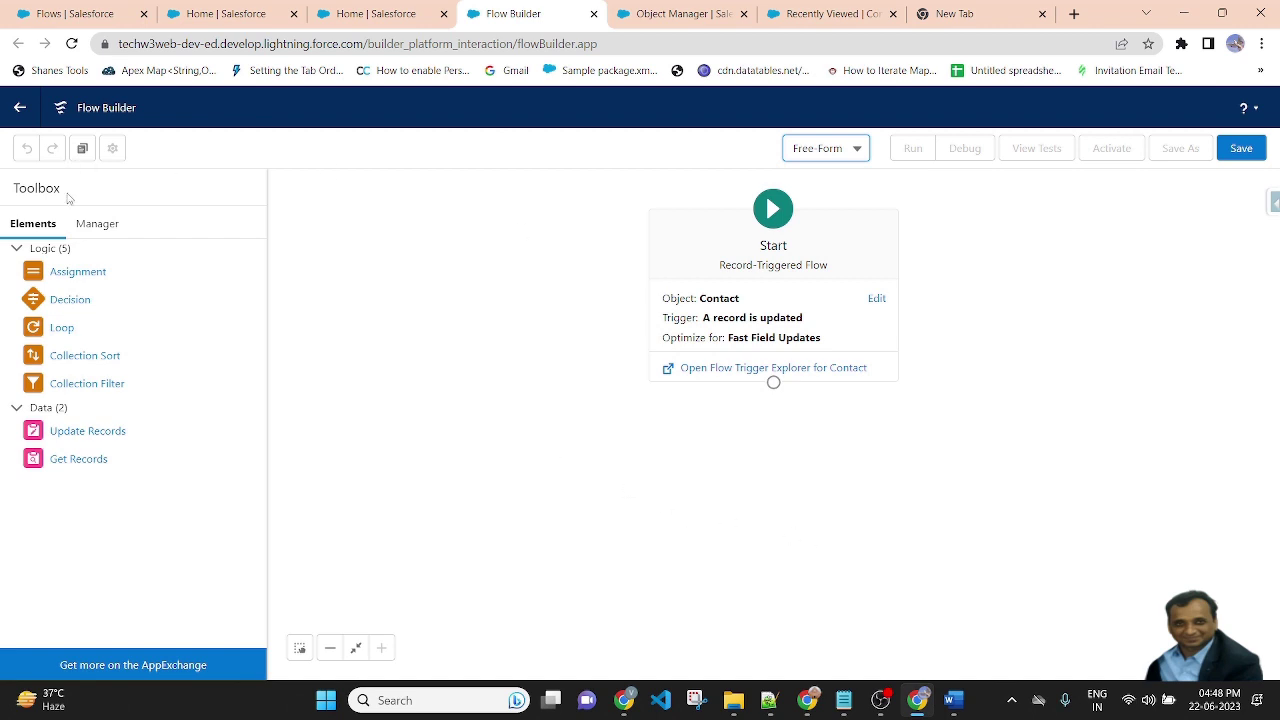
{"action": "left_click", "coordinate": [96, 224]}
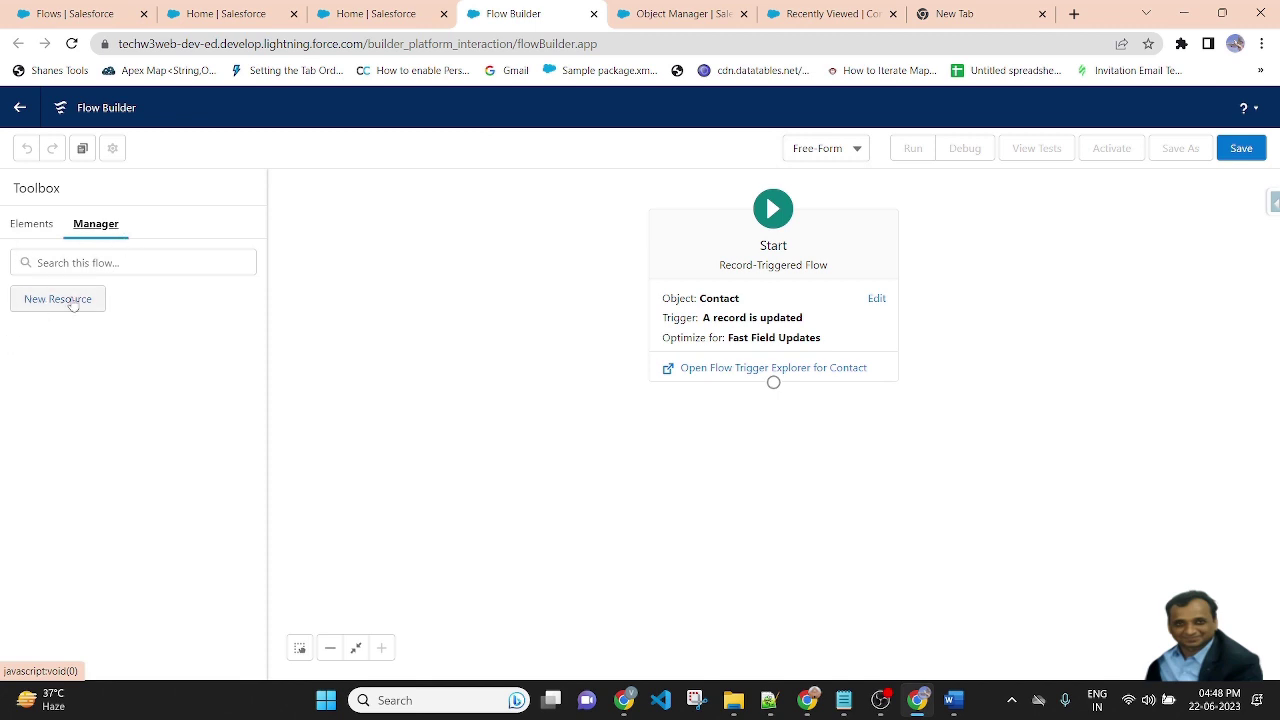
{"action": "left_click", "coordinate": [57, 299]}
{"action": "left_click", "coordinate": [467, 316]}
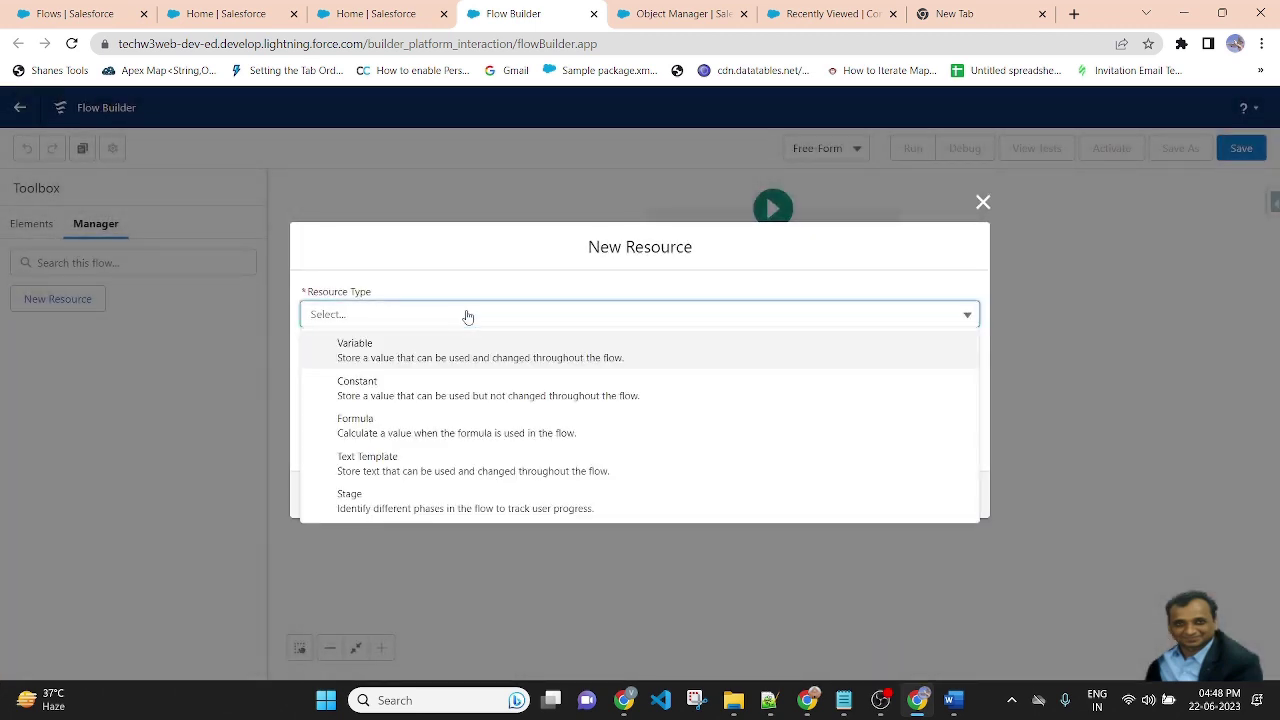
{"action": "left_click", "coordinate": [391, 465]}
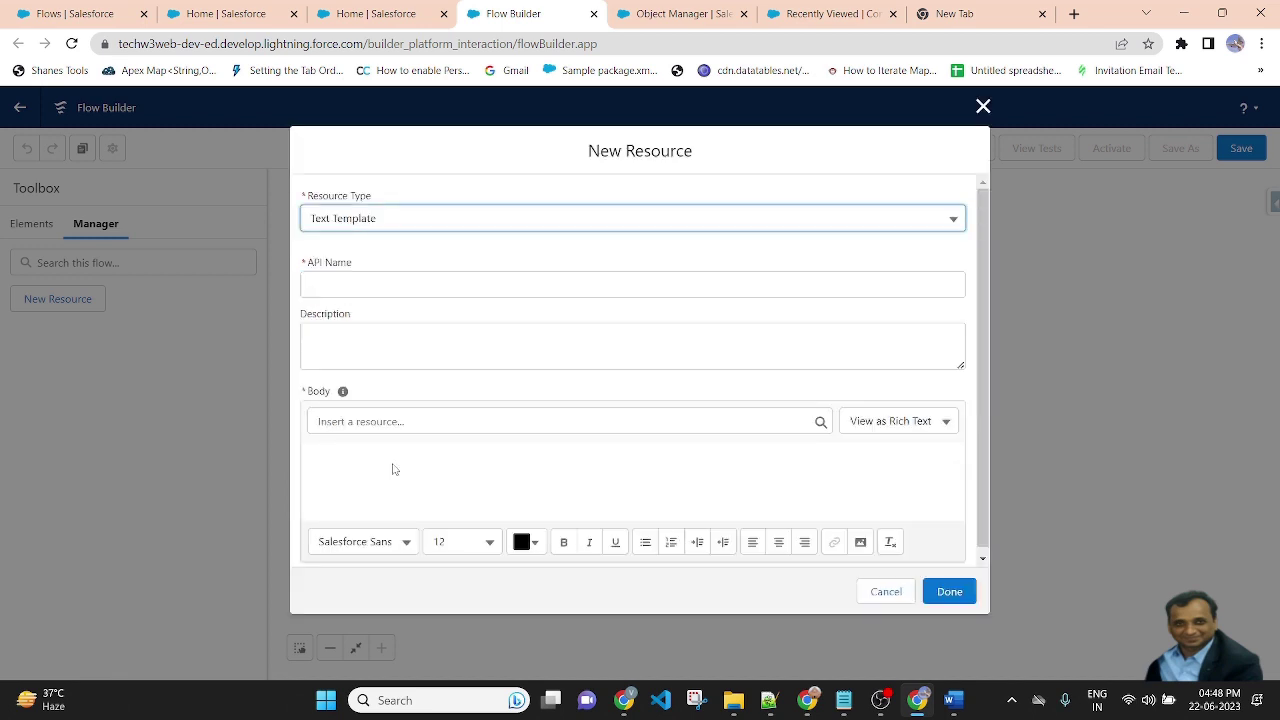
Set the template's API Name to descriptionVal and open the body view options
{"action": "left_click", "coordinate": [423, 287]}
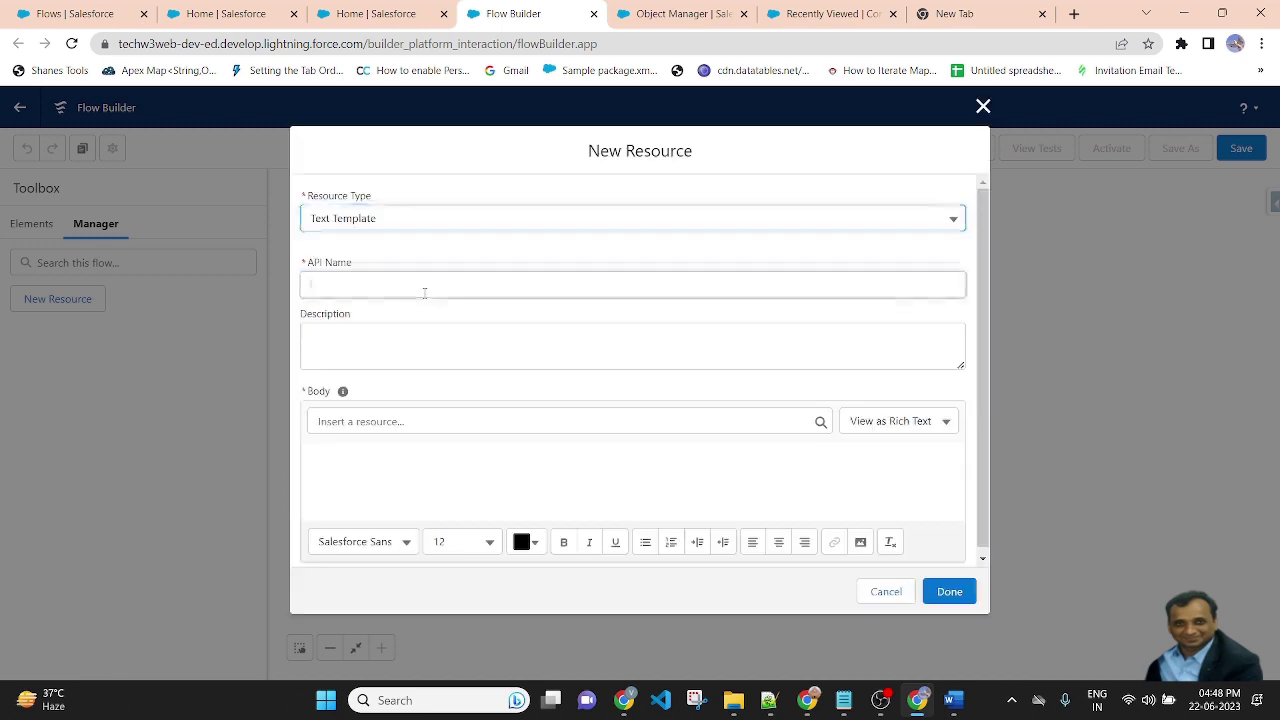
{"action": "type", "text": "descriptionVa"}
{"action": "double_click", "coordinate": [946, 290]}
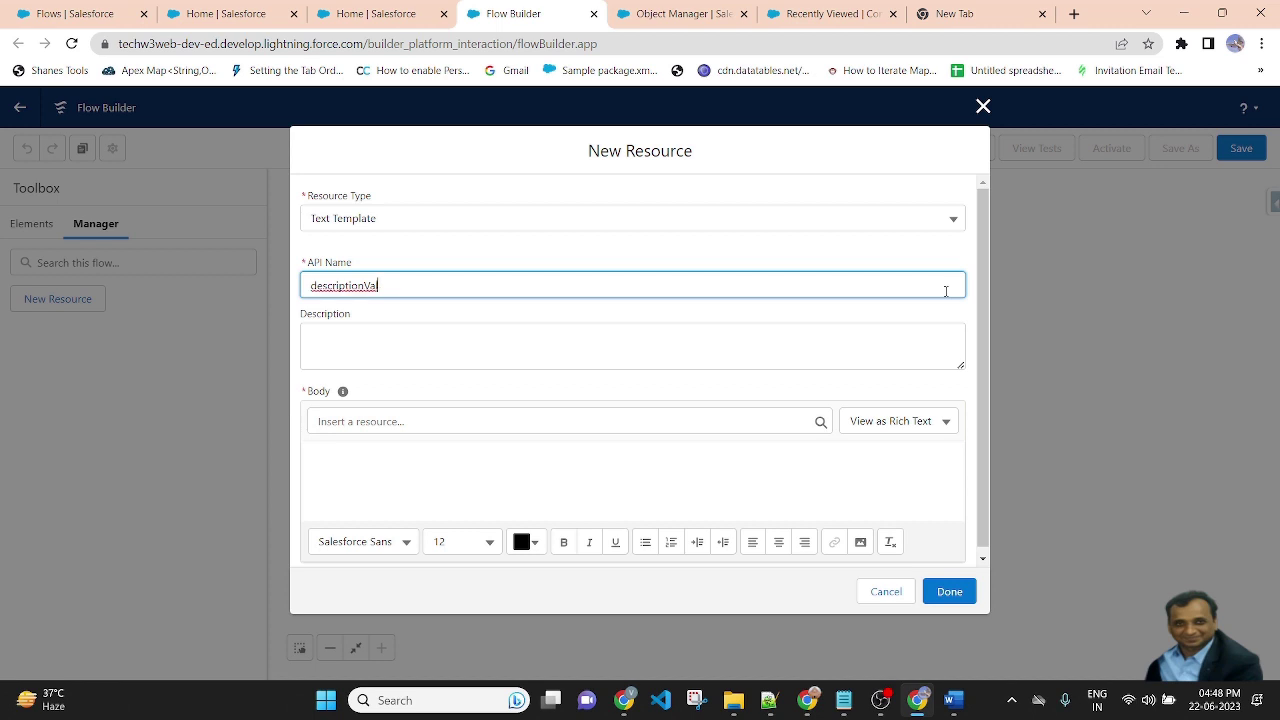
{"action": "left_click", "coordinate": [536, 256]}
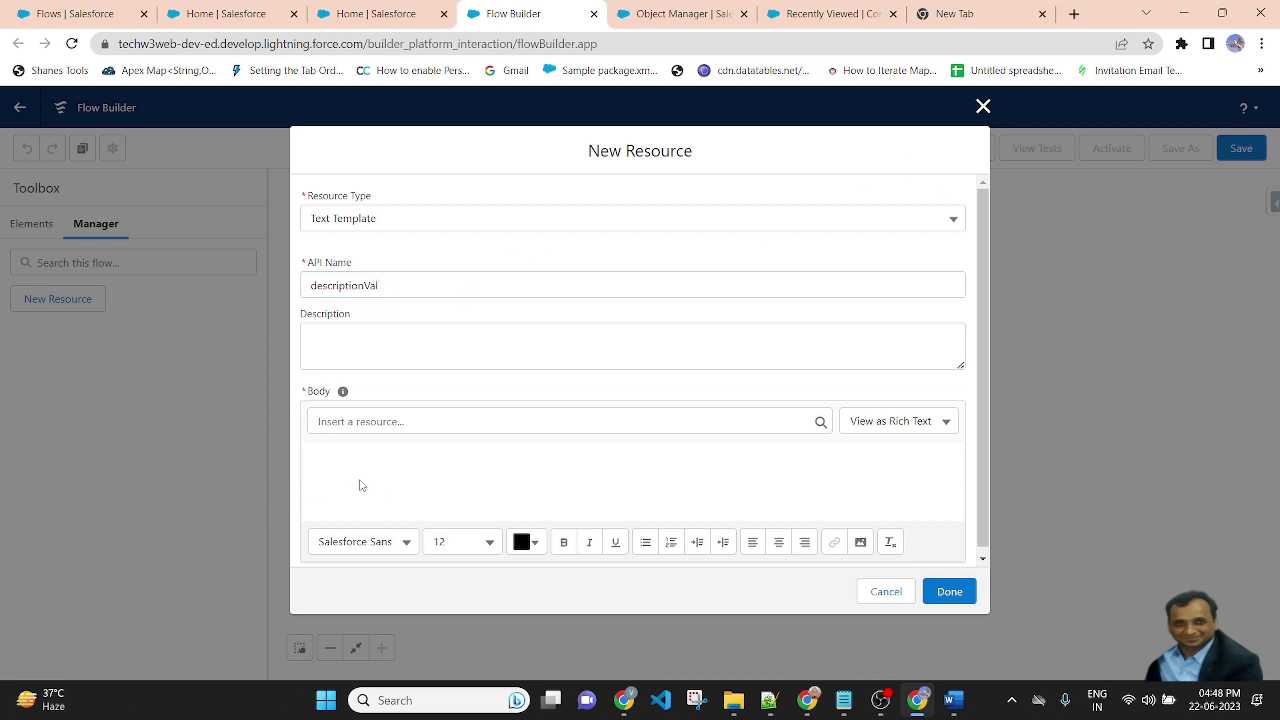
{"action": "left_click", "coordinate": [946, 422]}
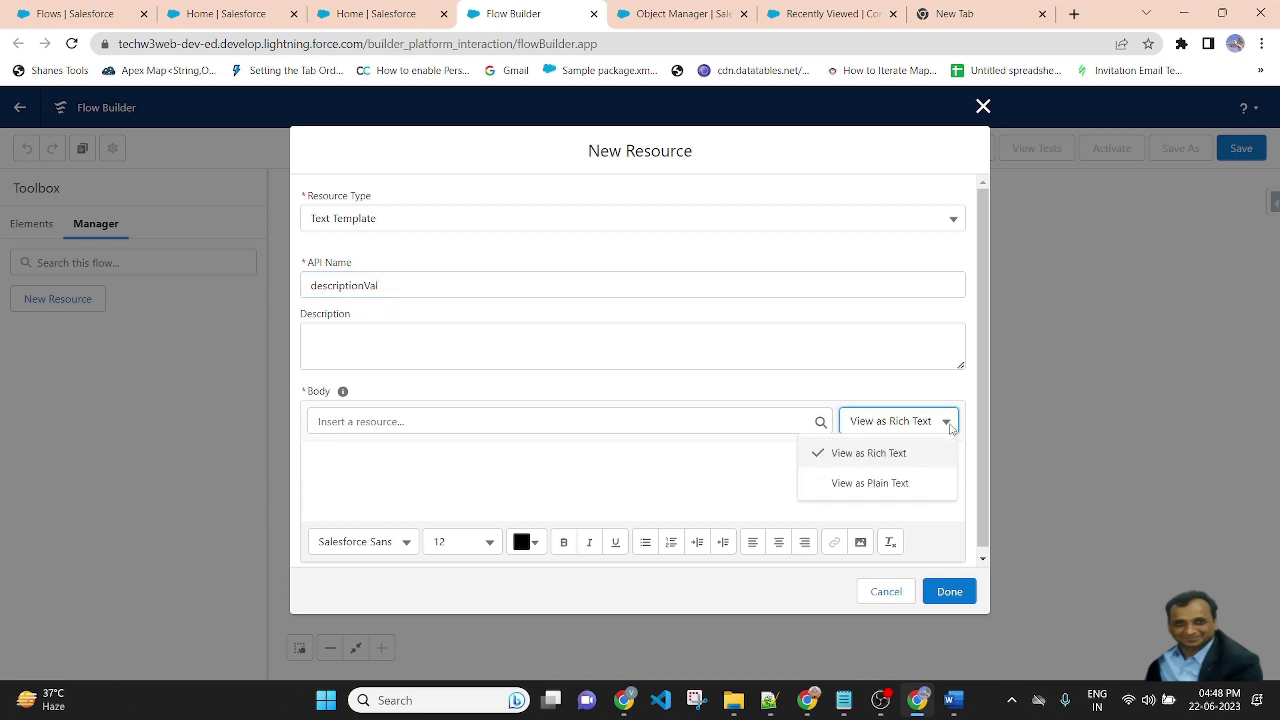
Write the plain-text body labels 'Old Email Of Contact:' and 'New Email Of Contact:'
{"action": "left_click", "coordinate": [869, 483]}
{"action": "left_click", "coordinate": [396, 492]}
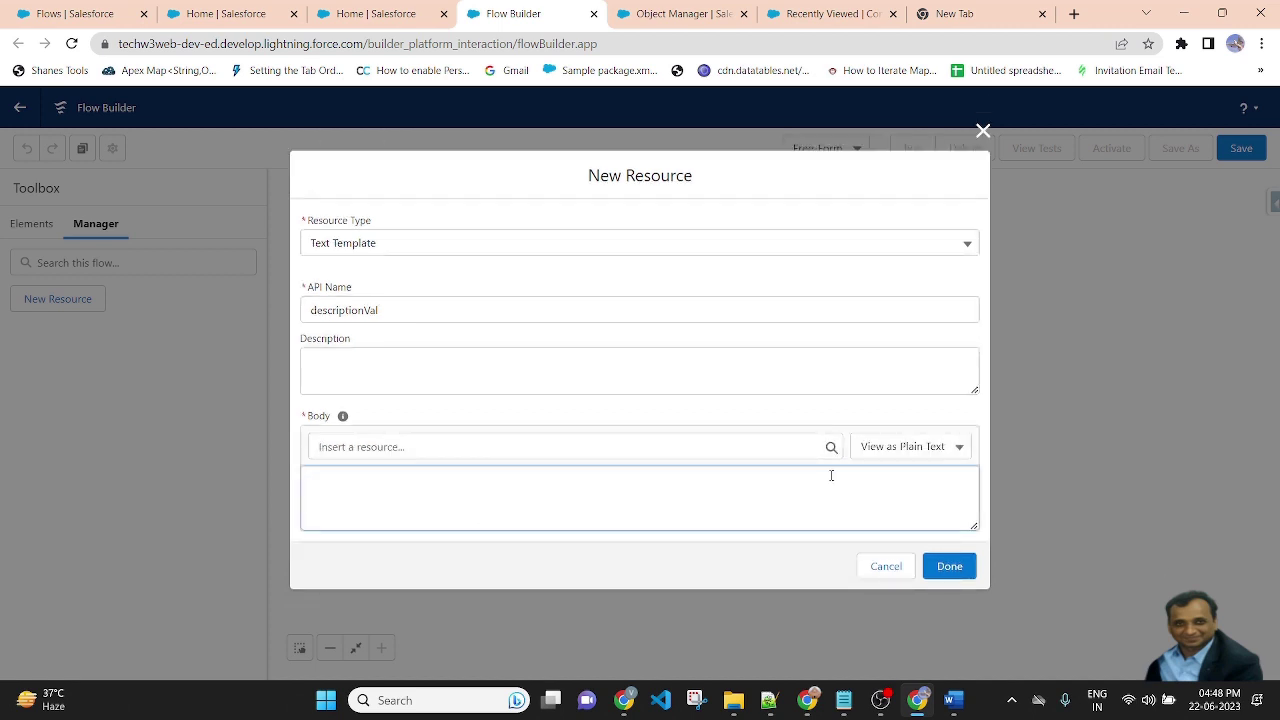
{"action": "type", "text": "Ol"}
{"action": "type", "text": "d "}
{"action": "type", "text": "Email O"}
{"action": "type", "text": "f Contact: "}
{"action": "type", "text": "New Emai"}
{"action": "type", "text": "l Of"}
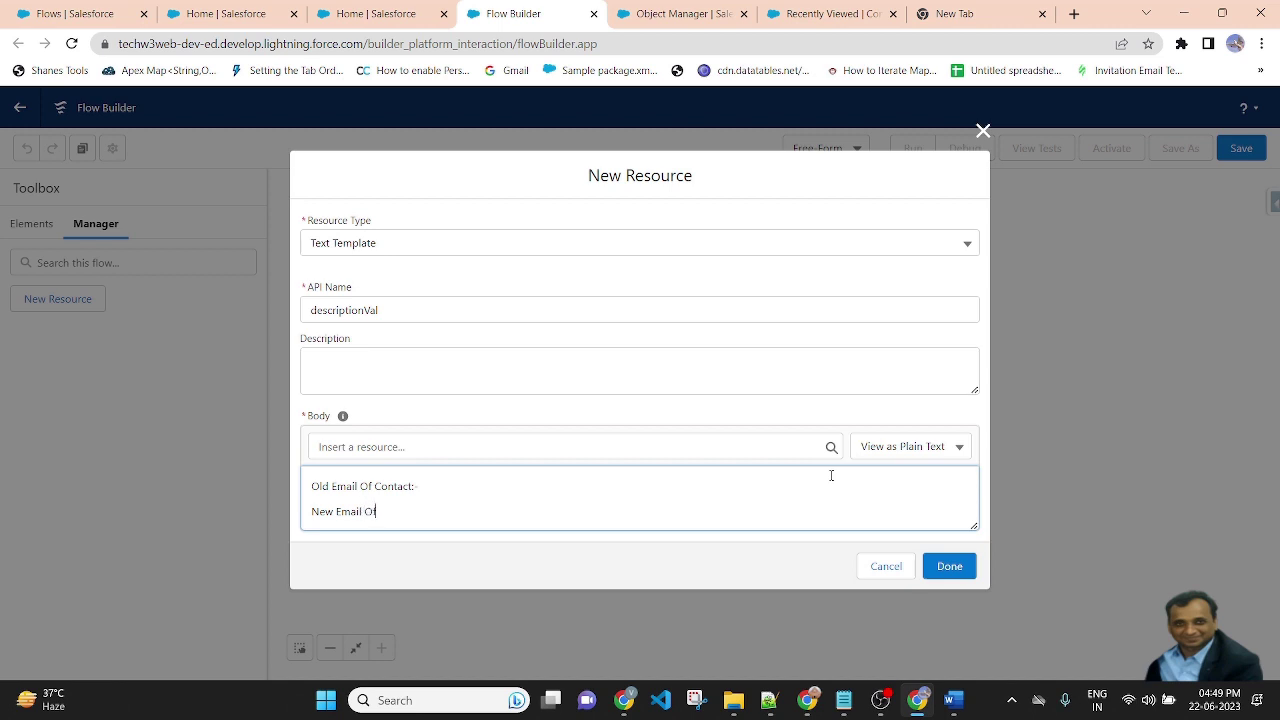
{"action": "type", "text": " Contact:-"}
Place {!$Record__Prior.Email} after the Old Email Of Contact label
{"action": "left_click", "coordinate": [429, 440]}
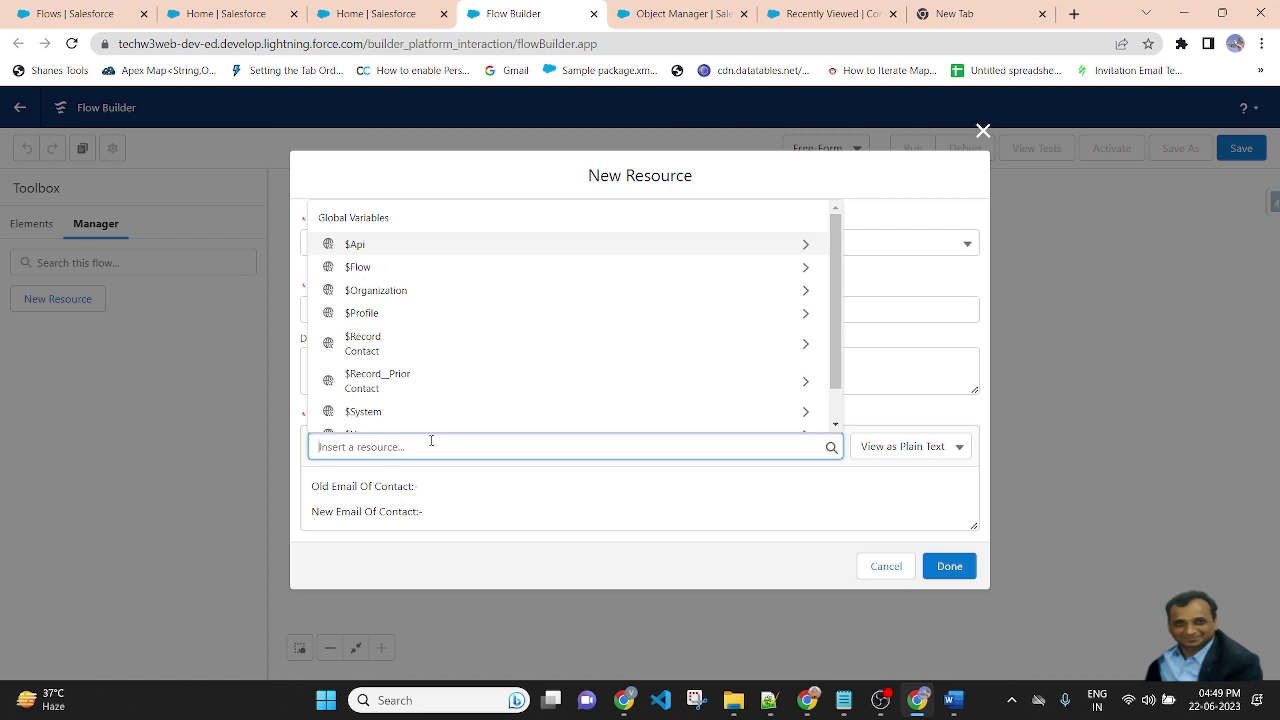
{"action": "type", "text": "$"}
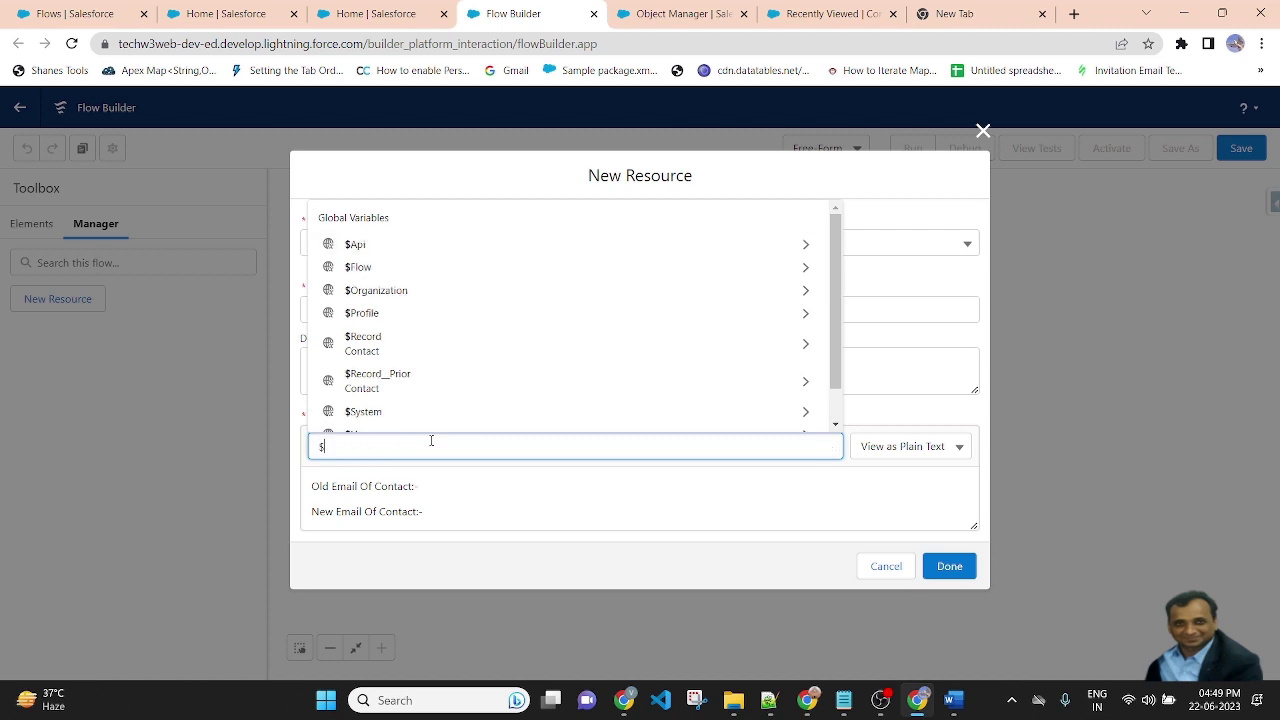
{"action": "type", "text": "fl"}
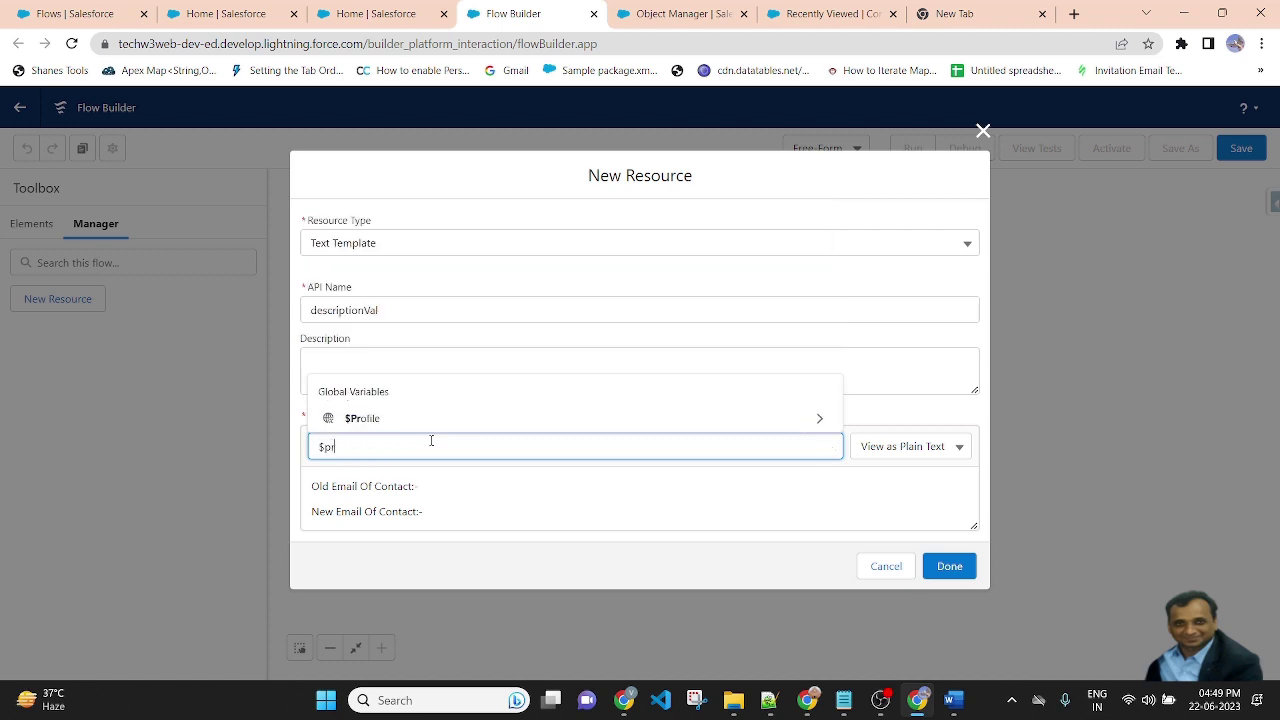
{"action": "key", "text": "BackSpace"}
{"action": "key", "text": "BackSpace"}
{"action": "type", "text": "re"}
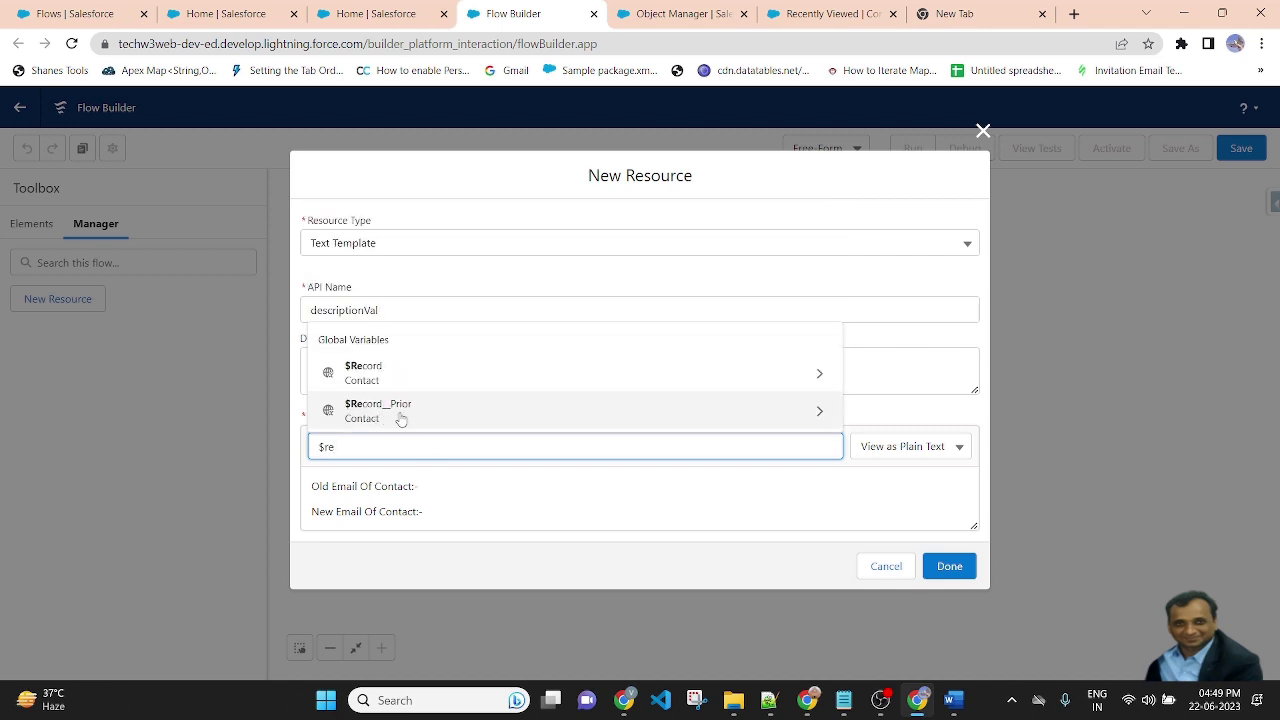
{"action": "left_click", "coordinate": [400, 412]}
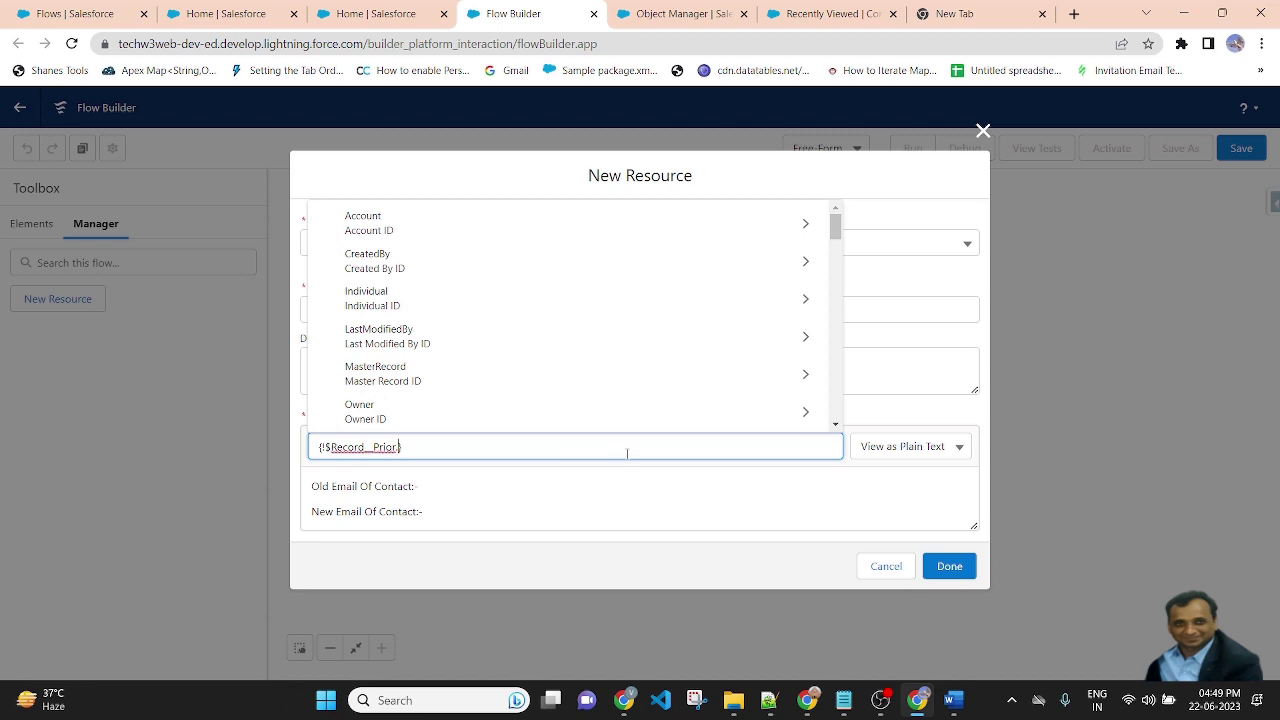
{"action": "type", "text": "E"}
{"action": "type", "text": "ma"}
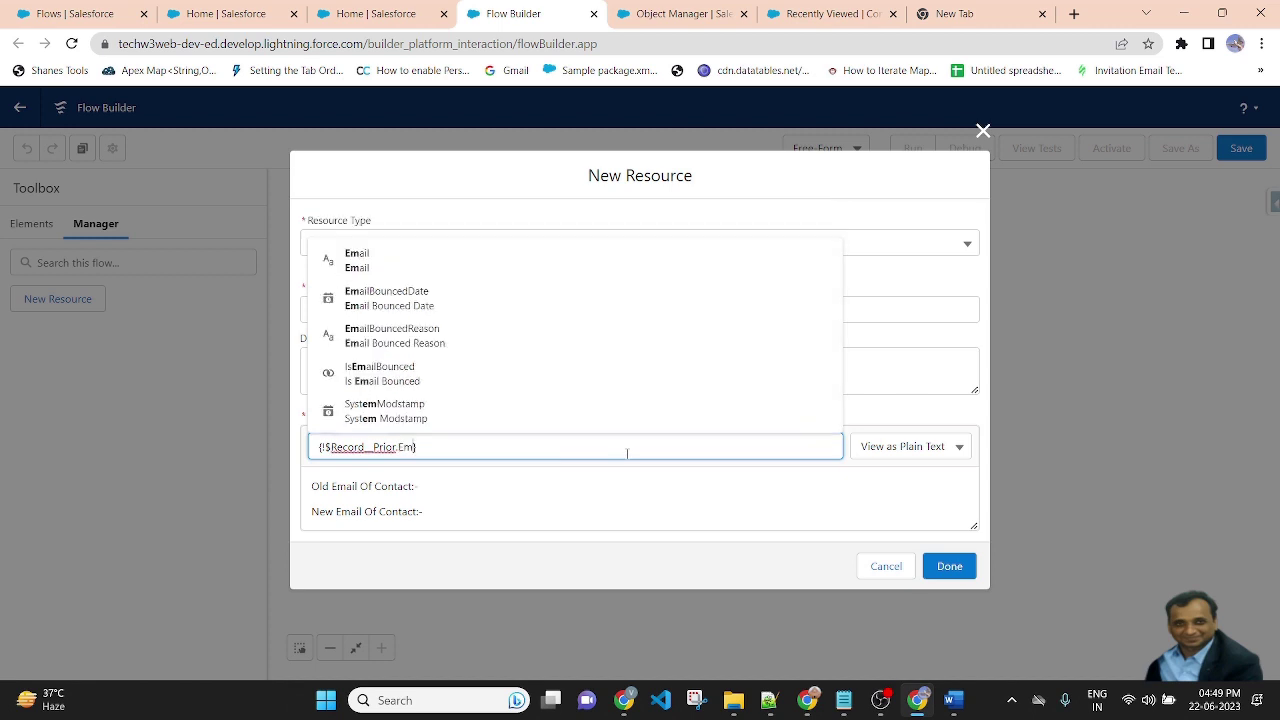
{"action": "left_click", "coordinate": [415, 298]}
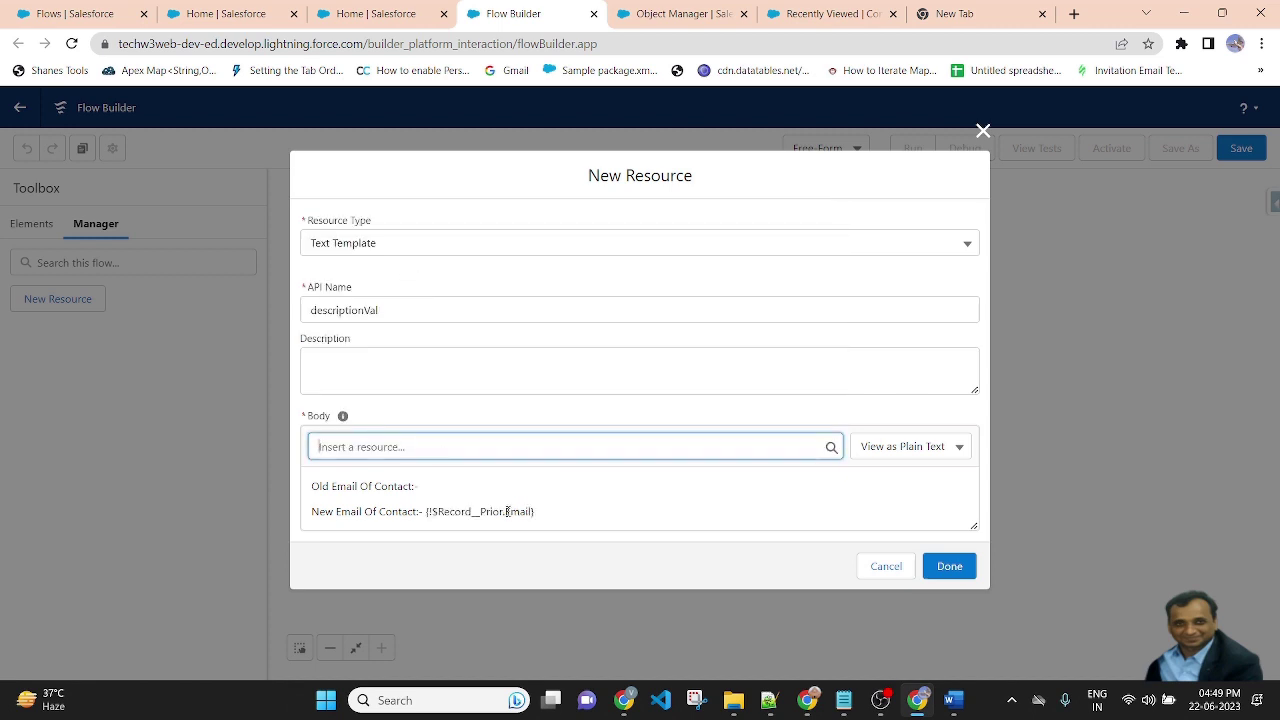
{"action": "left_click_drag", "start_coordinate": [548, 512], "coordinate": [426, 515]}
{"action": "key", "text": "ctrl+x"}
{"action": "left_click", "coordinate": [437, 486]}
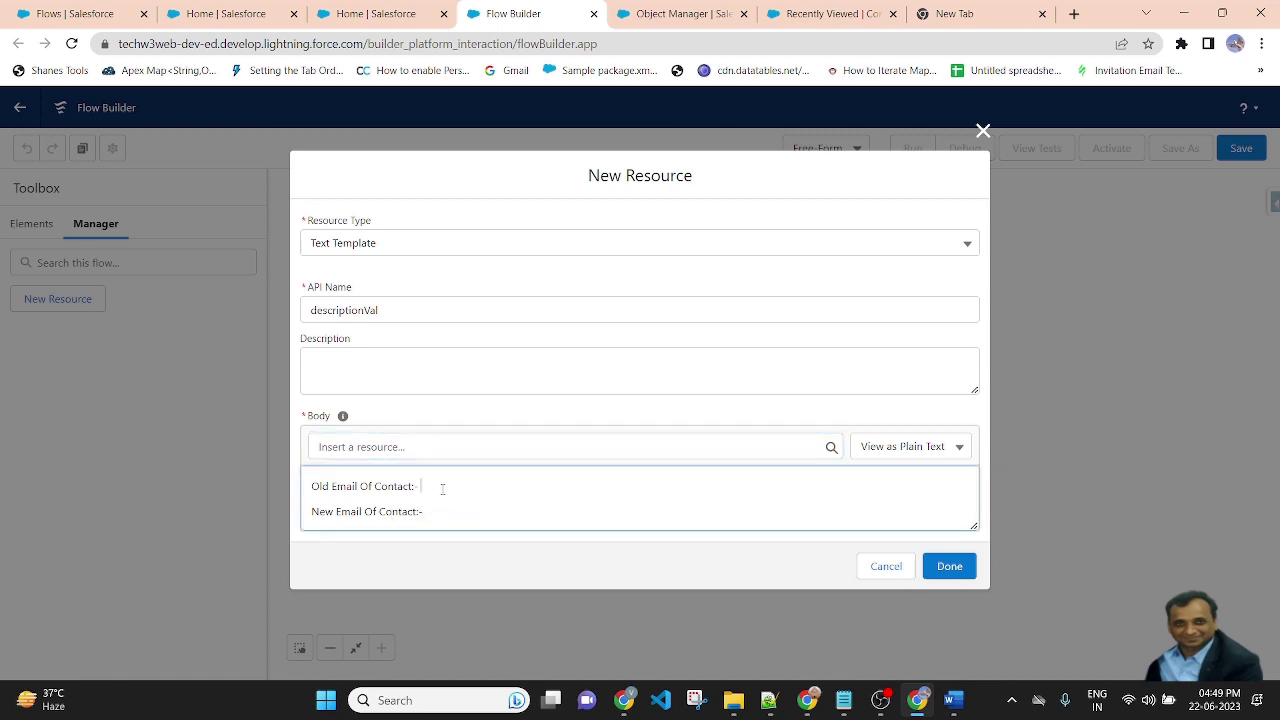
{"action": "key", "text": "ctrl+v"}
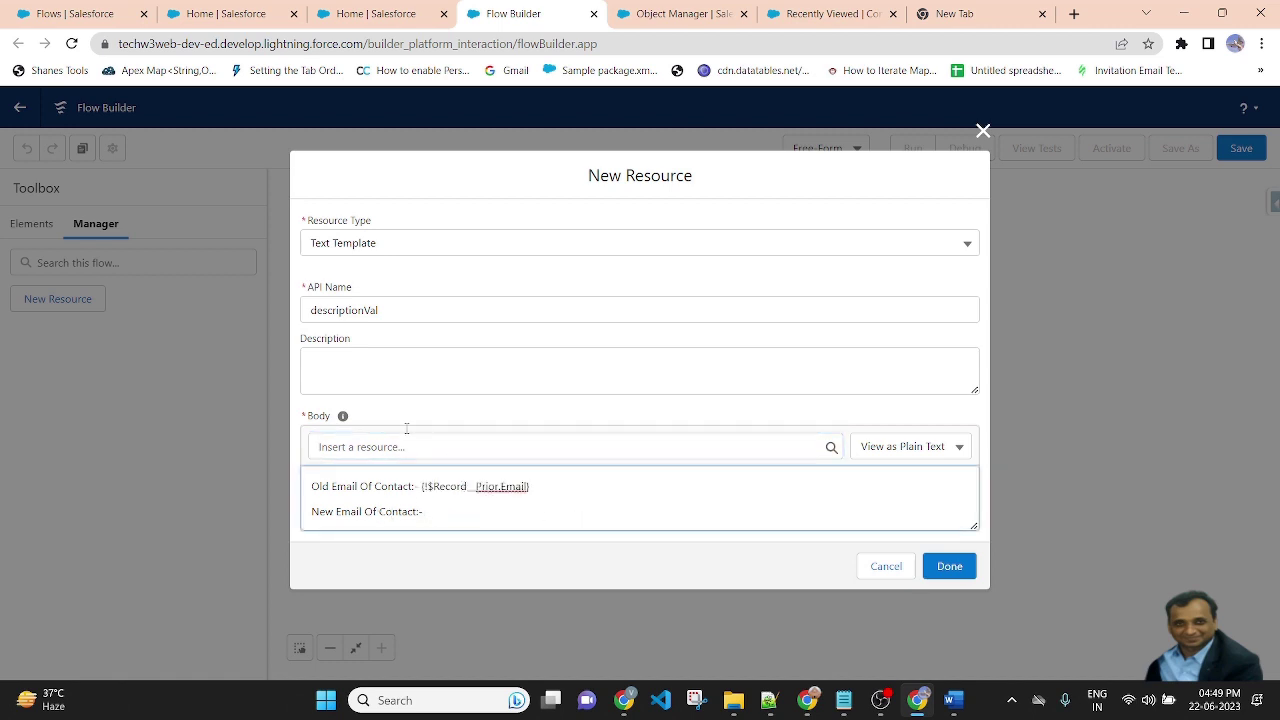
Insert {!$Record.Email} after the New Email label and save the descriptionVal template
{"action": "left_click", "coordinate": [516, 450]}
{"action": "type", "text": "$"}
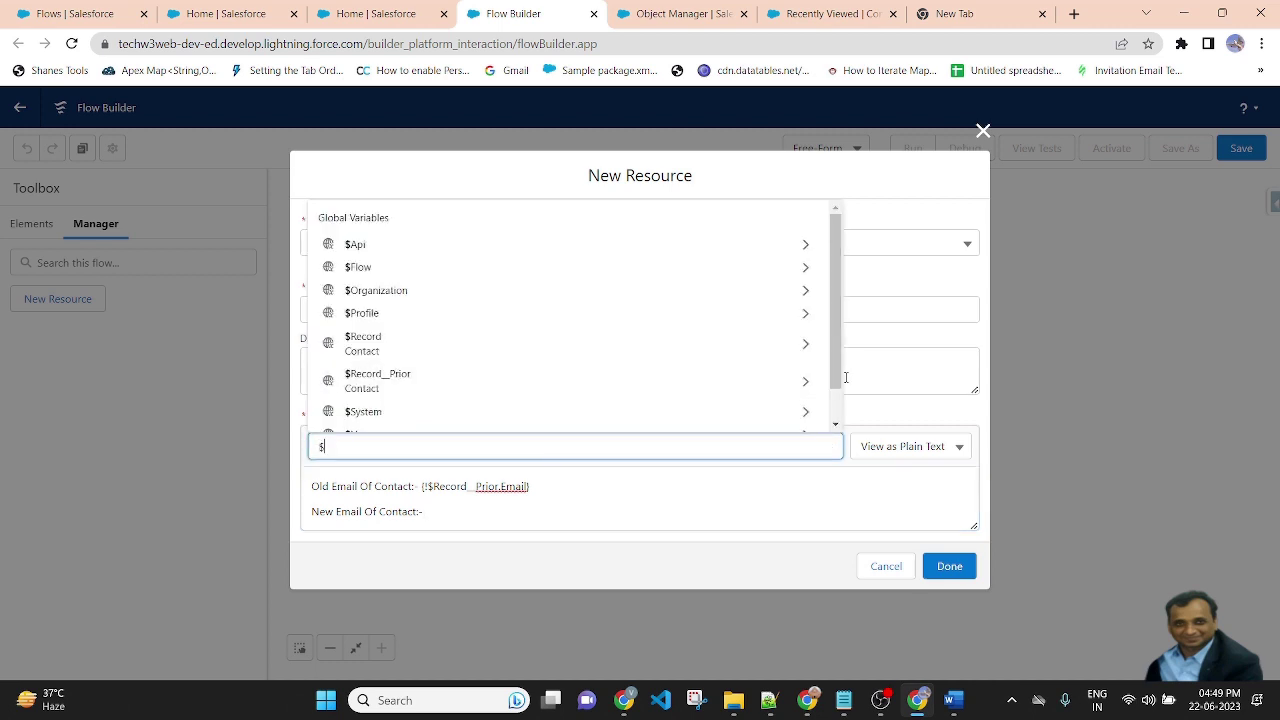
{"action": "type", "text": "rec"}
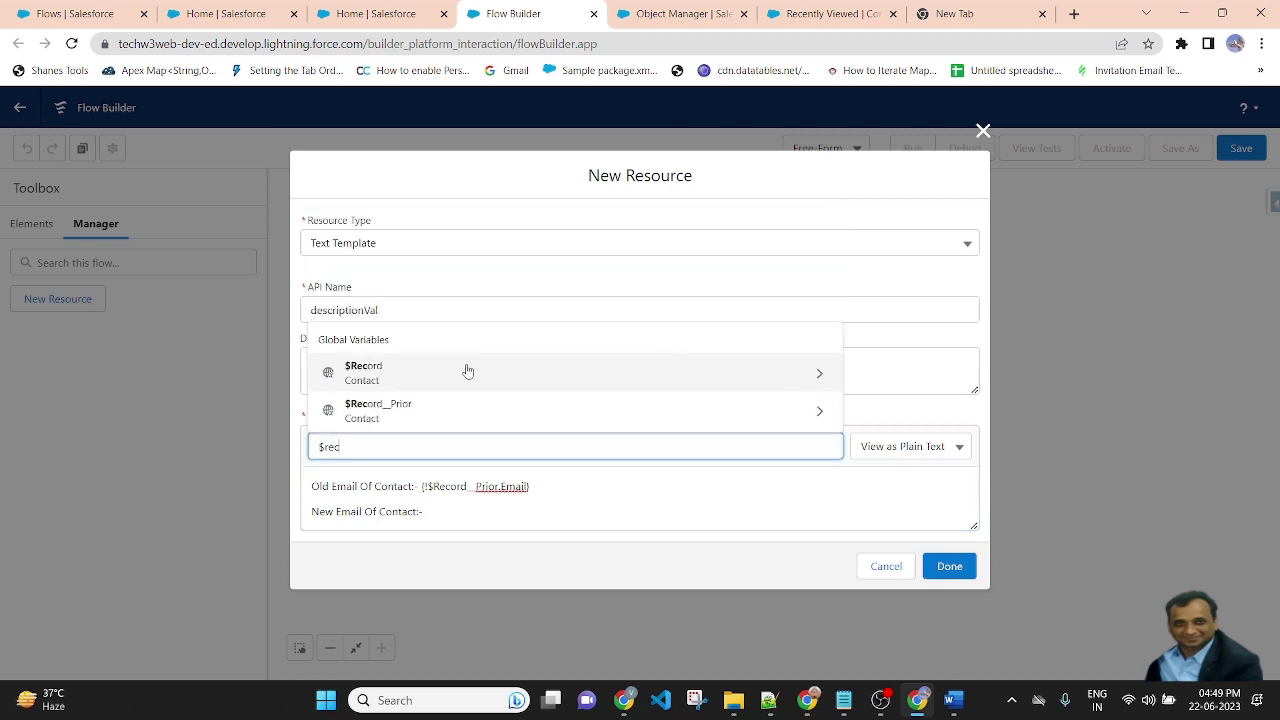
{"action": "left_click", "coordinate": [435, 374]}
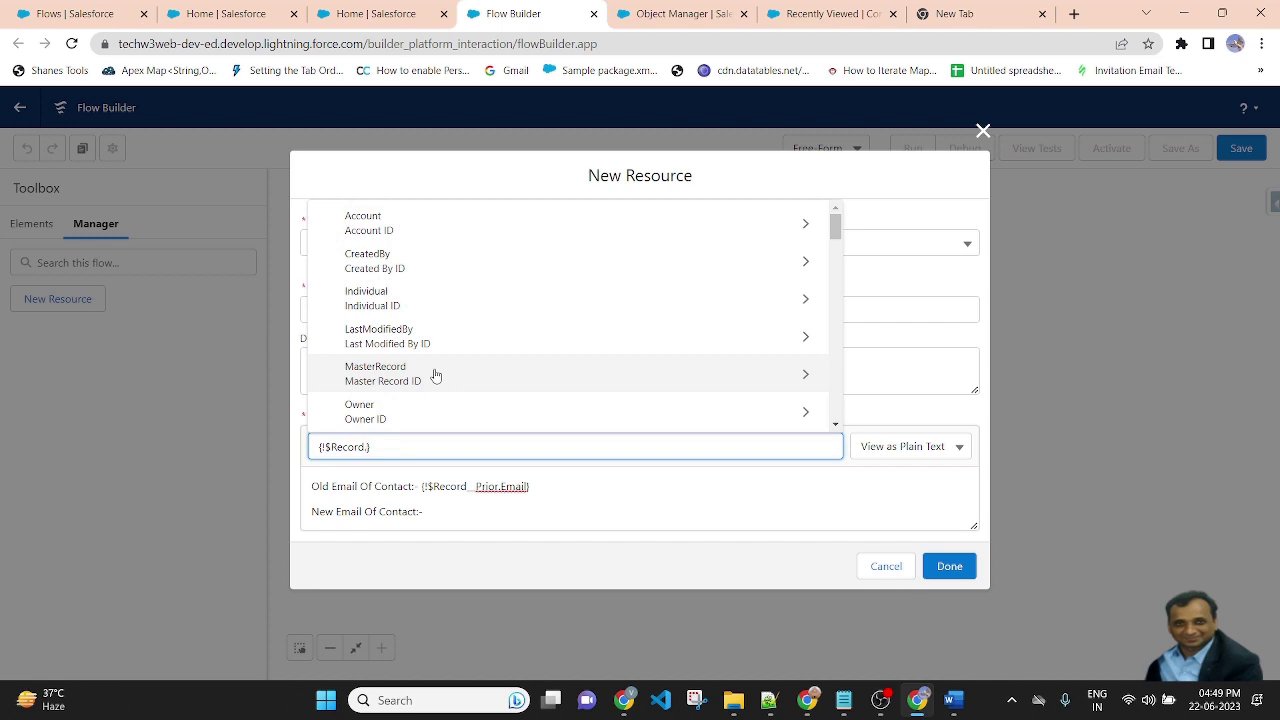
{"action": "type", "text": "em"}
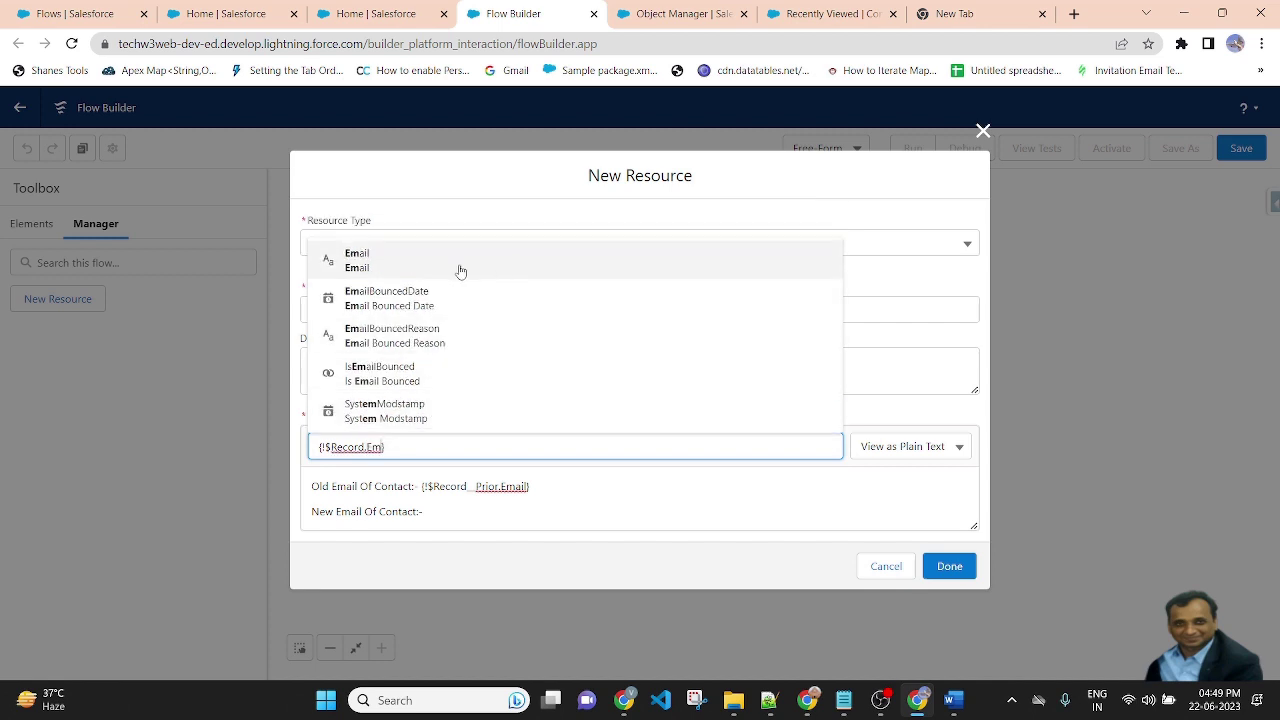
{"action": "left_click", "coordinate": [457, 262]}
{"action": "left_click", "coordinate": [544, 514]}
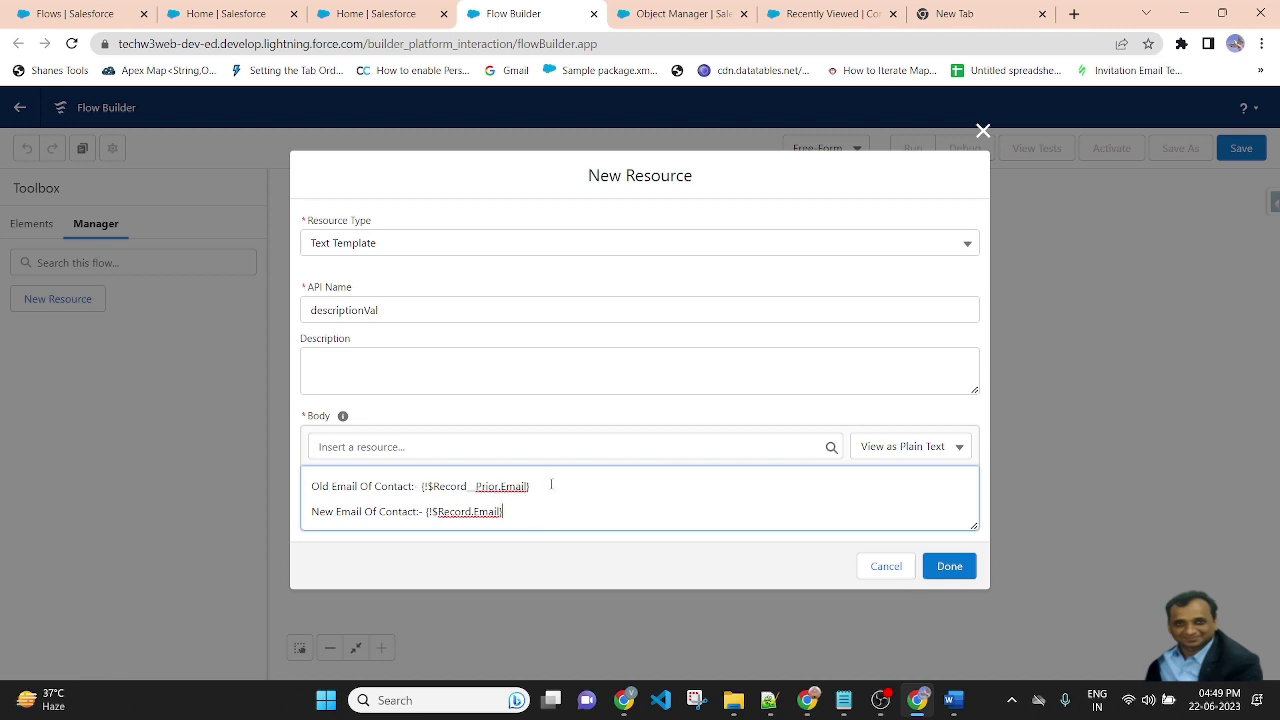
{"action": "left_click_drag", "start_coordinate": [551, 484], "coordinate": [377, 488]}
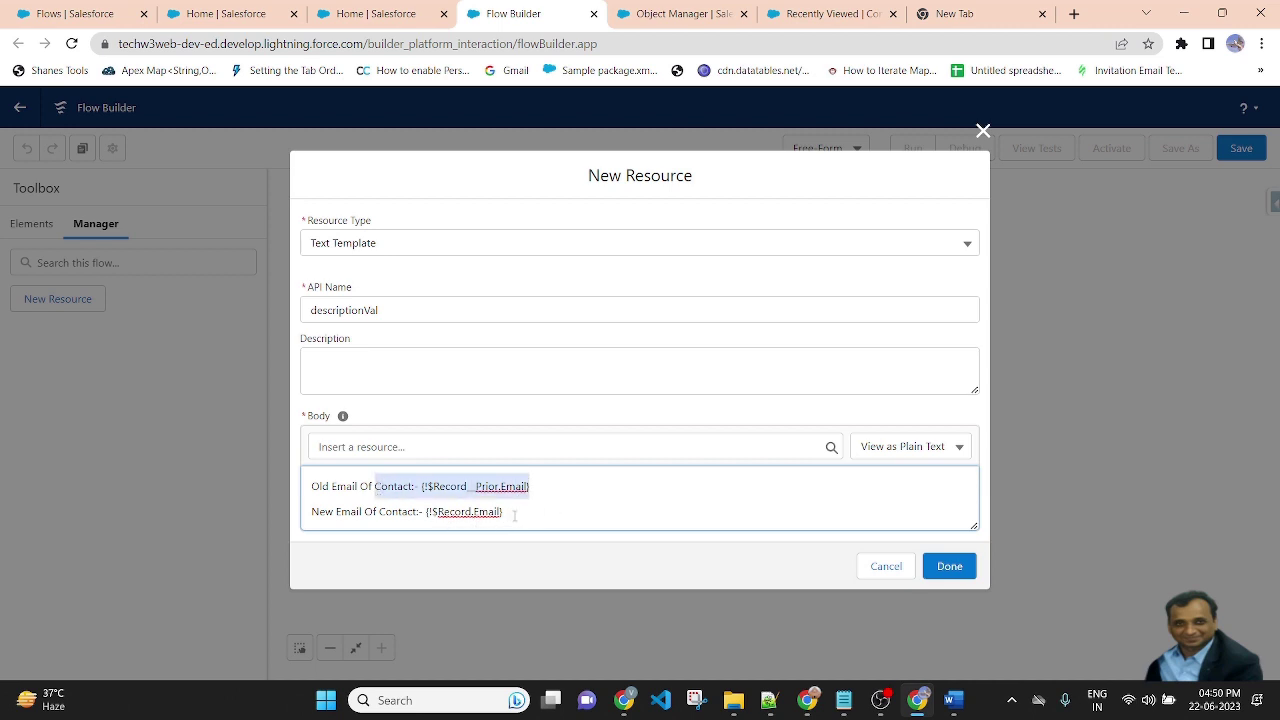
{"action": "left_click_drag", "start_coordinate": [508, 516], "coordinate": [331, 512]}
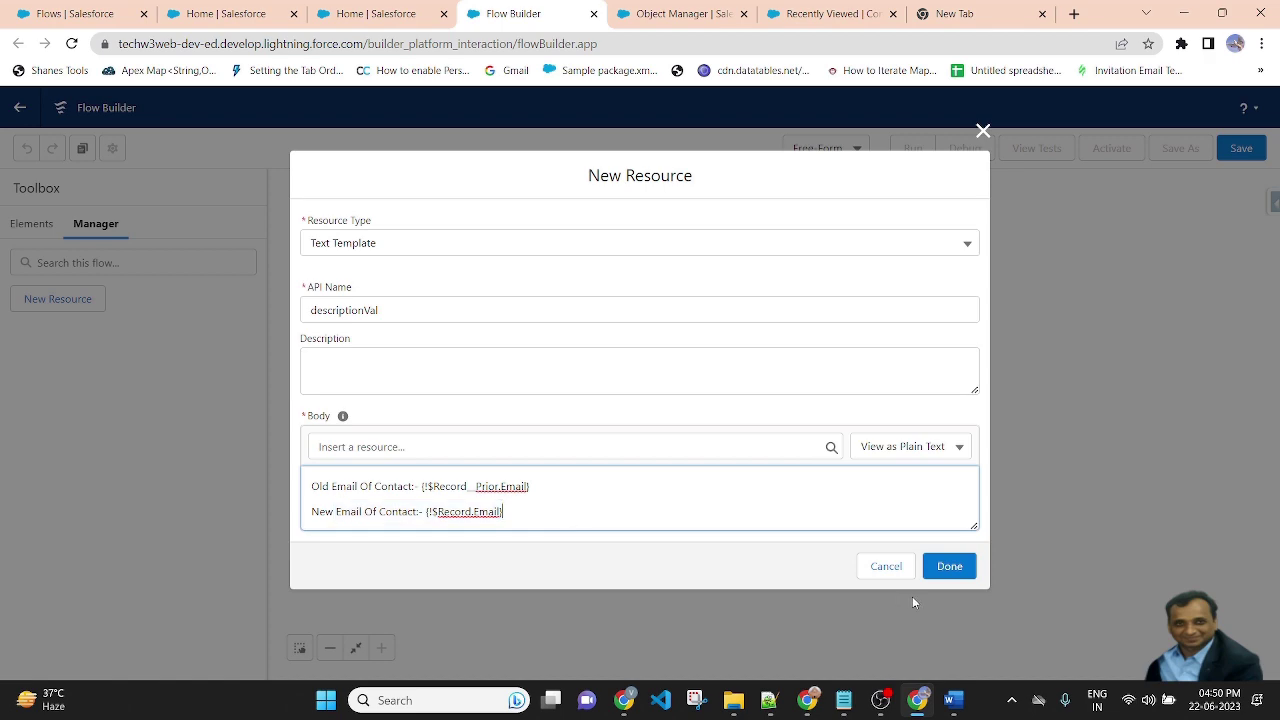
{"action": "left_click", "coordinate": [949, 566]}
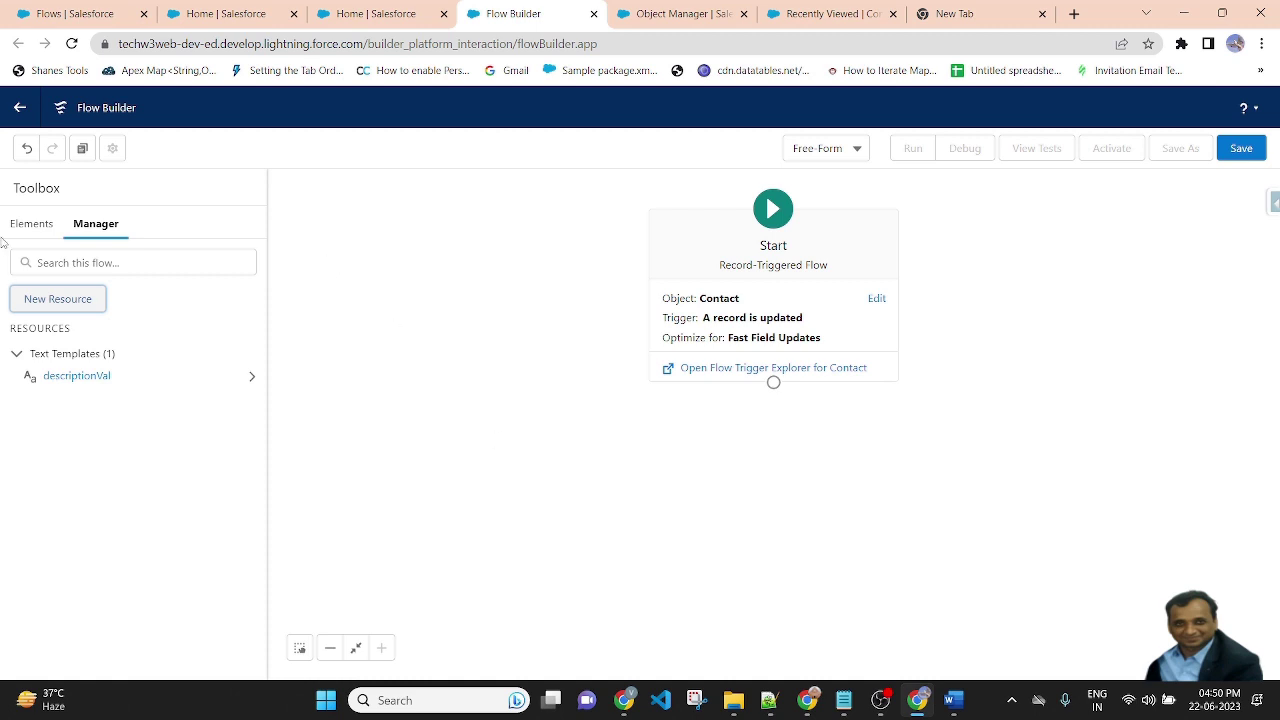
{"action": "left_click", "coordinate": [32, 223]}
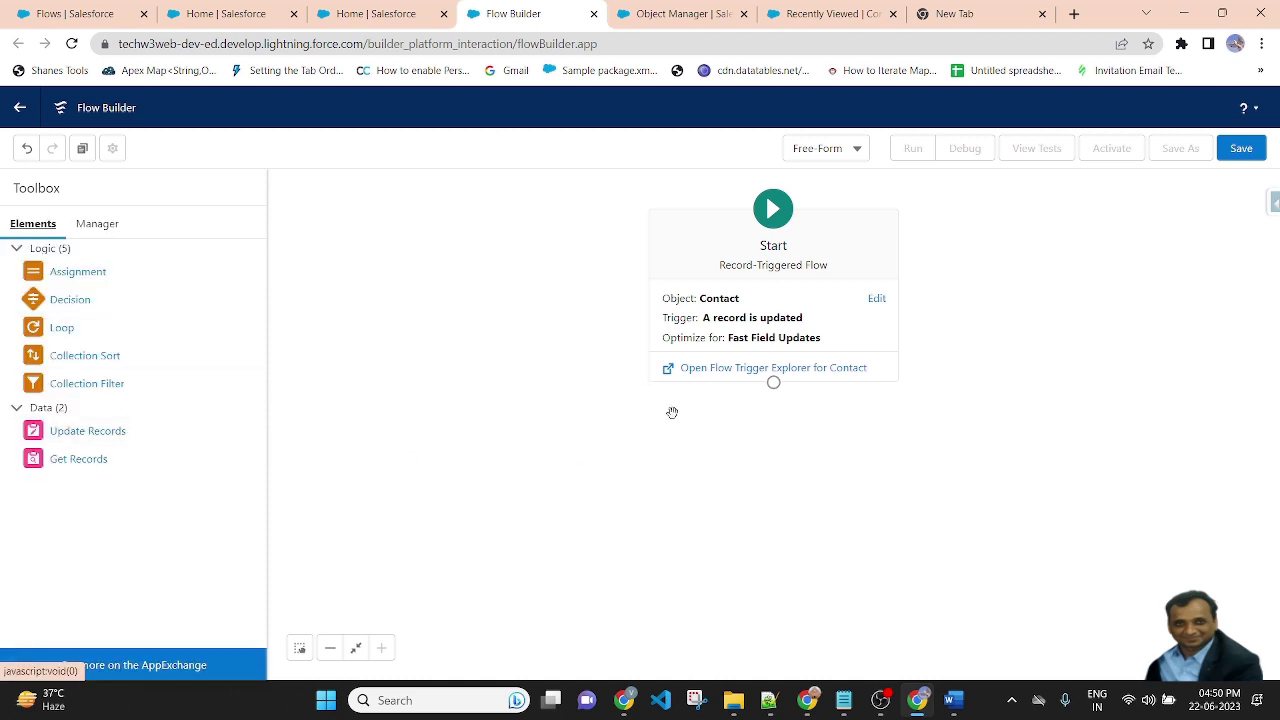
Add an Update Records element labelled updateContactEmail to the canvas
{"action": "left_click_drag", "start_coordinate": [86, 434], "coordinate": [856, 469]}
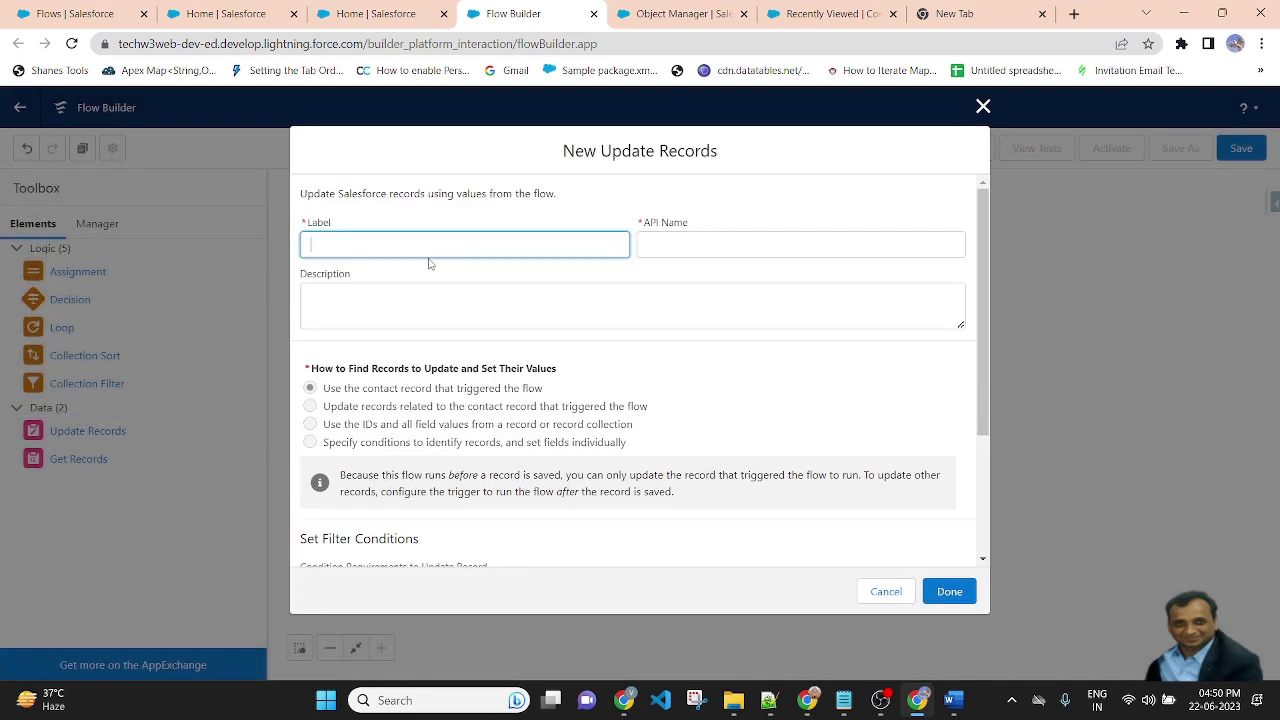
{"action": "type", "text": "updateContactEmail"}
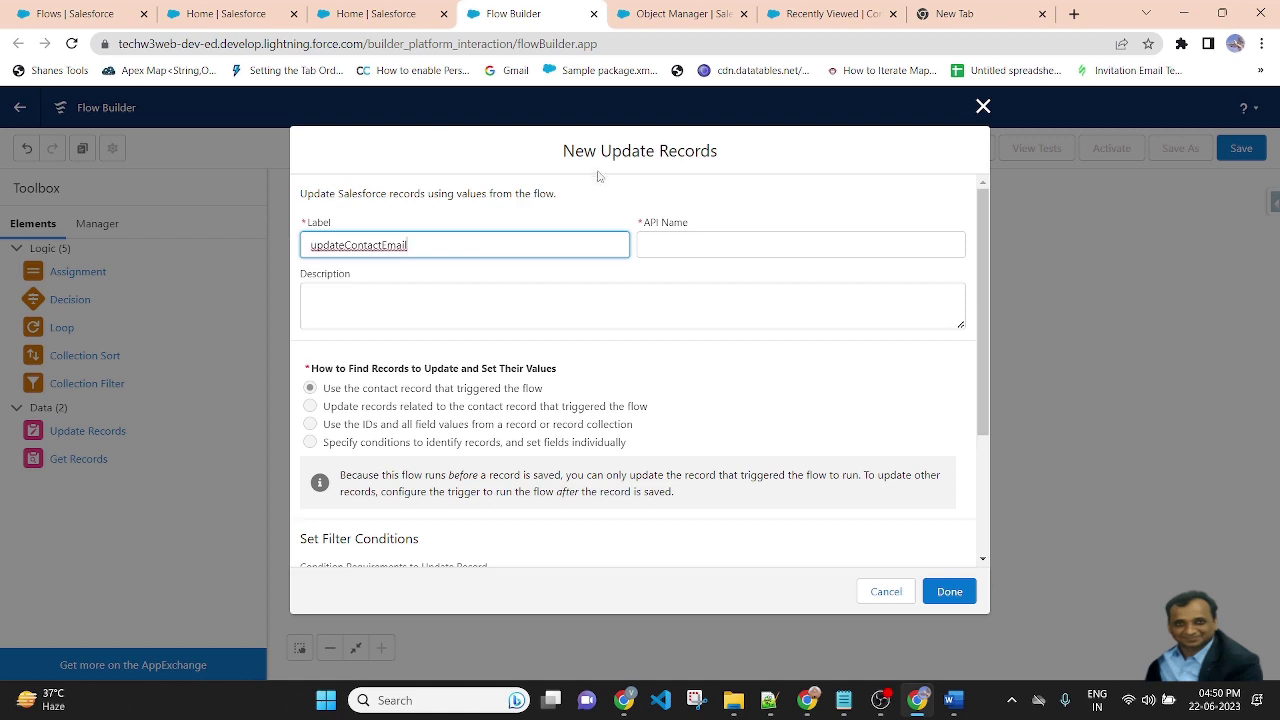
{"action": "left_click", "coordinate": [610, 200]}
{"action": "scroll", "coordinate": [766, 397], "scroll_direction": "down", "scroll_amount": 2}
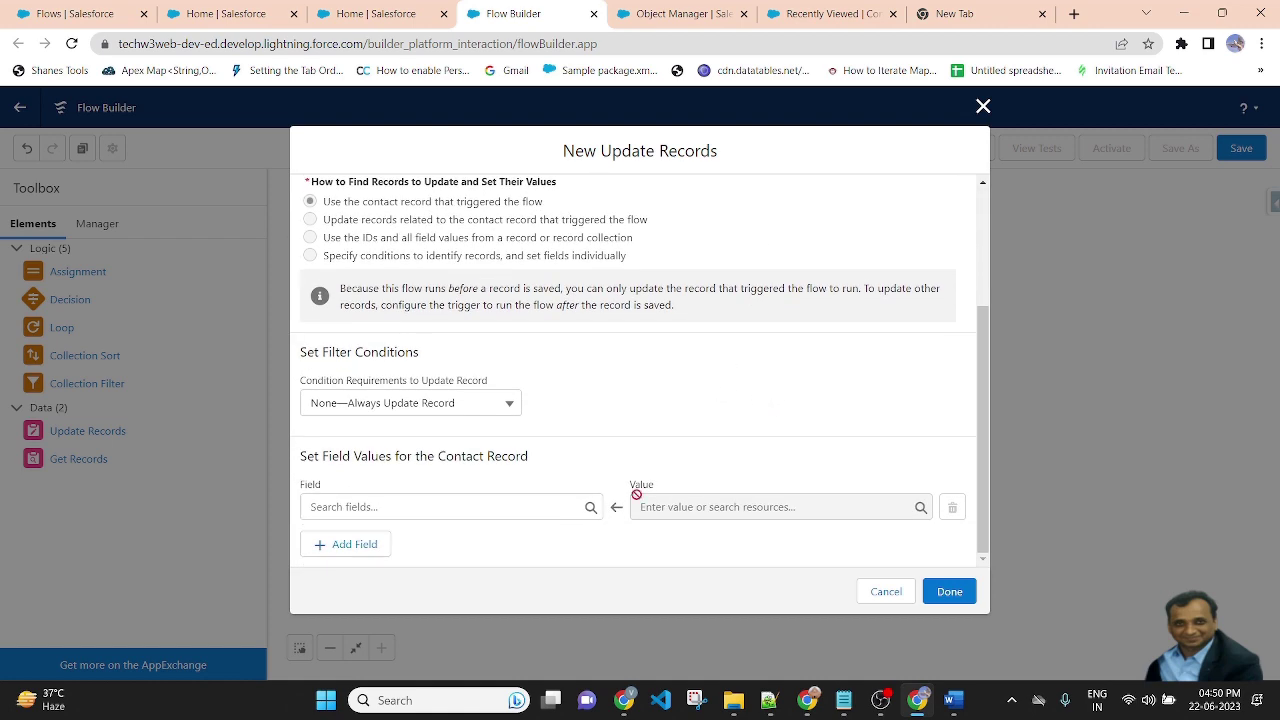
{"action": "scroll", "coordinate": [643, 494], "scroll_direction": "up", "scroll_amount": 1}
{"action": "scroll", "coordinate": [643, 494], "scroll_direction": "down", "scroll_amount": 1}
Set the contact's Description field to the descriptionVal template and finish the element
{"action": "left_click", "coordinate": [430, 509]}
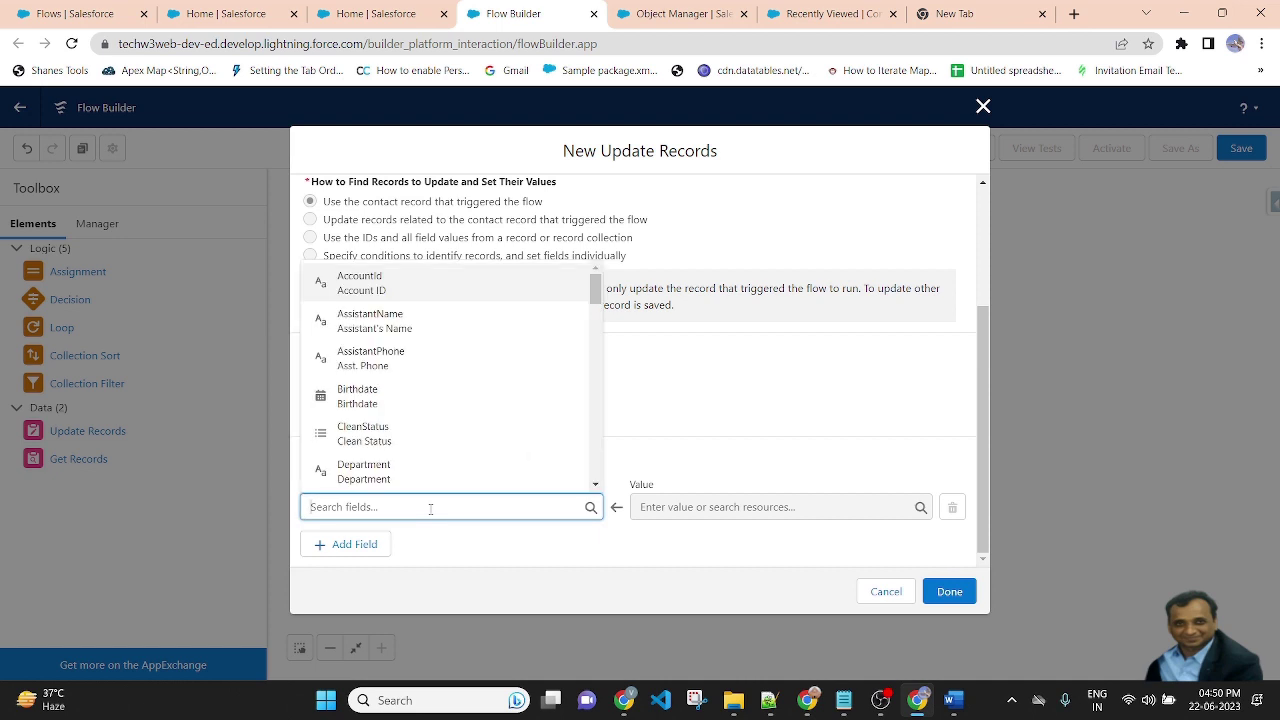
{"action": "type", "text": "de"}
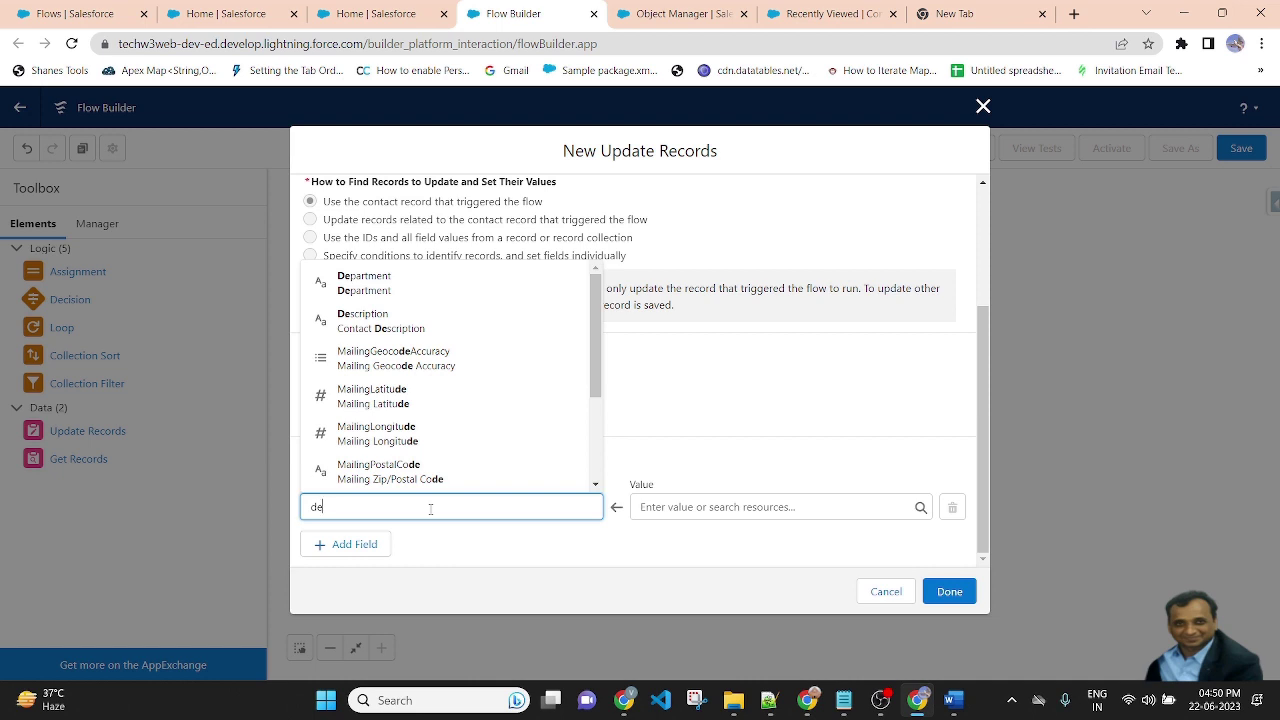
{"action": "type", "text": "sc"}
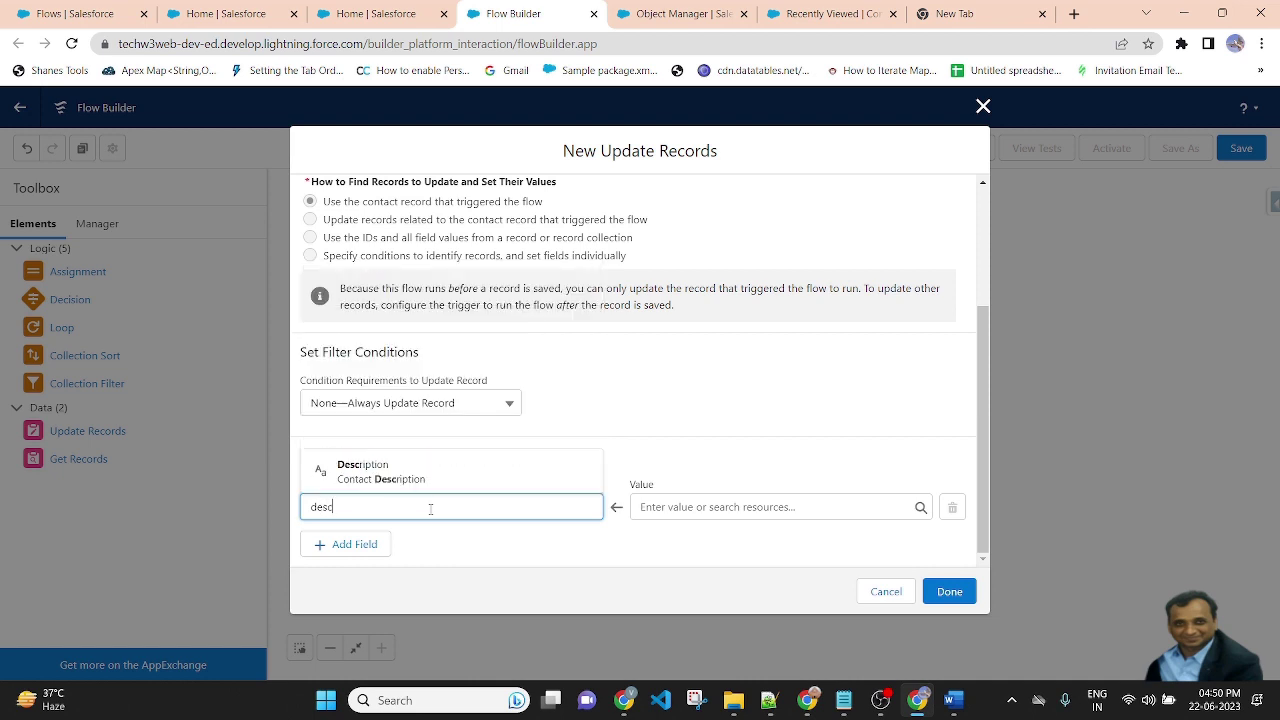
{"action": "left_click", "coordinate": [408, 465]}
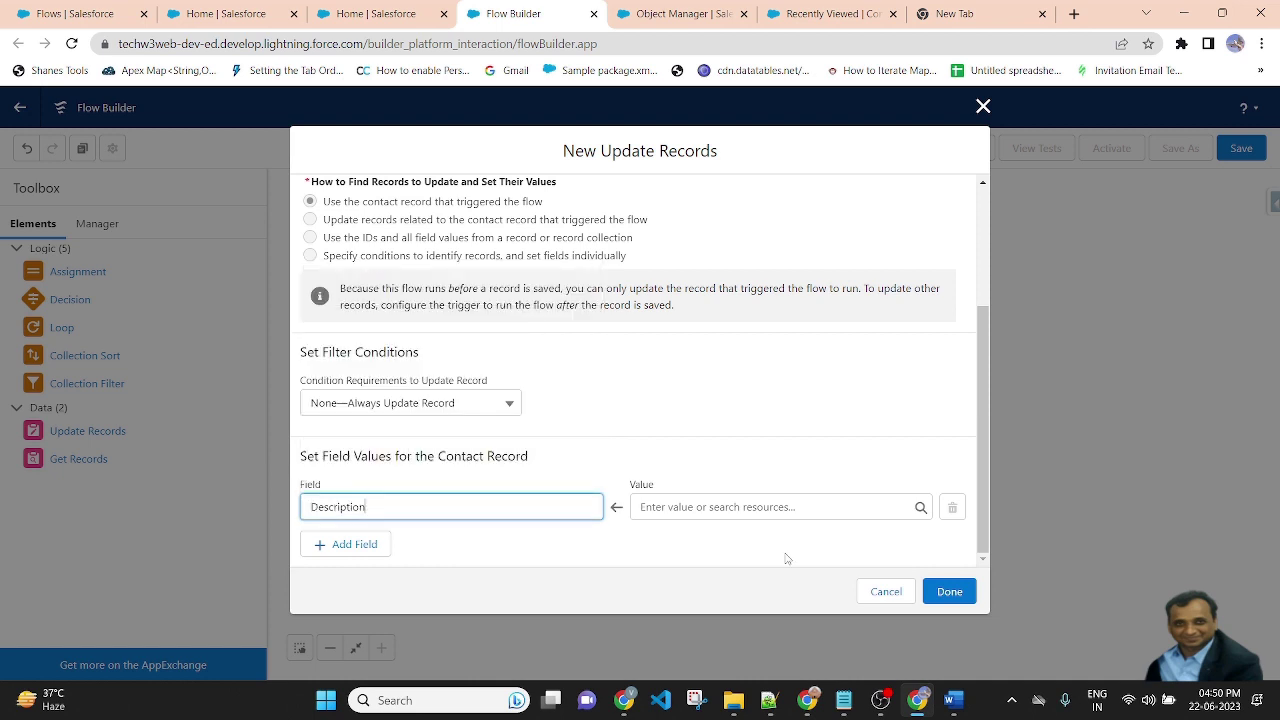
{"action": "left_click", "coordinate": [729, 505]}
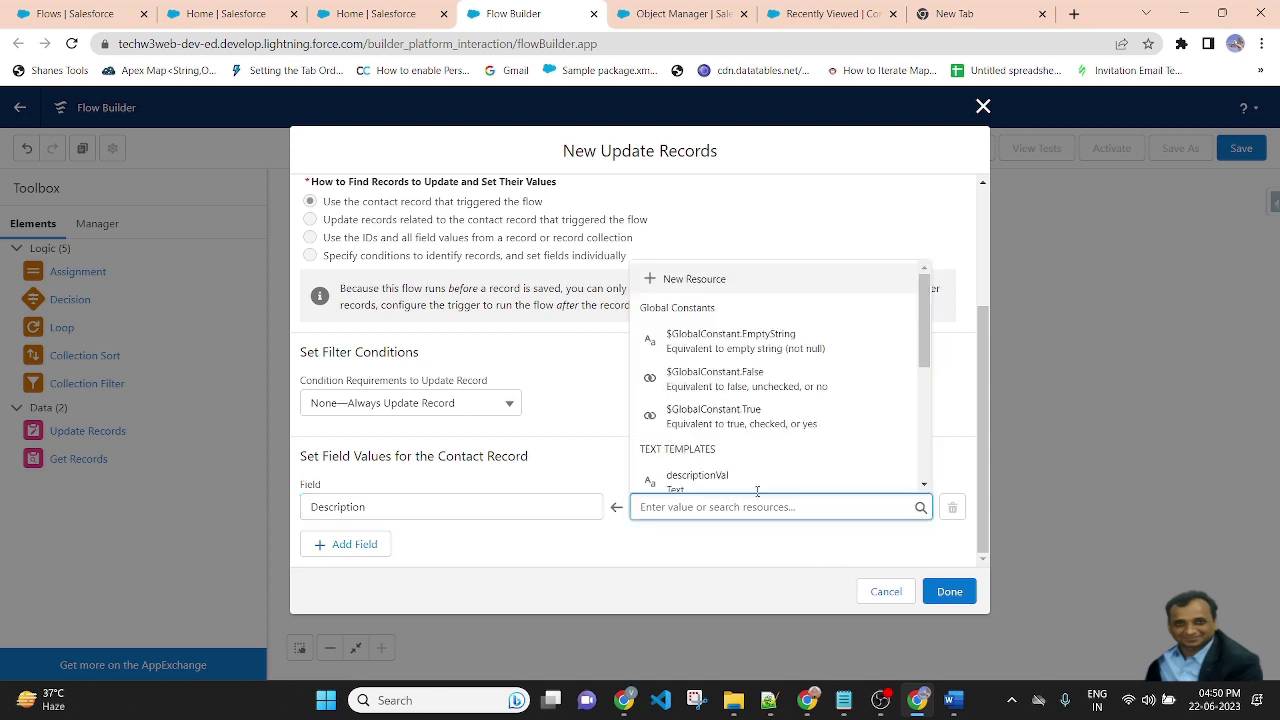
{"action": "scroll", "coordinate": [811, 457], "scroll_direction": "down", "scroll_amount": 1}
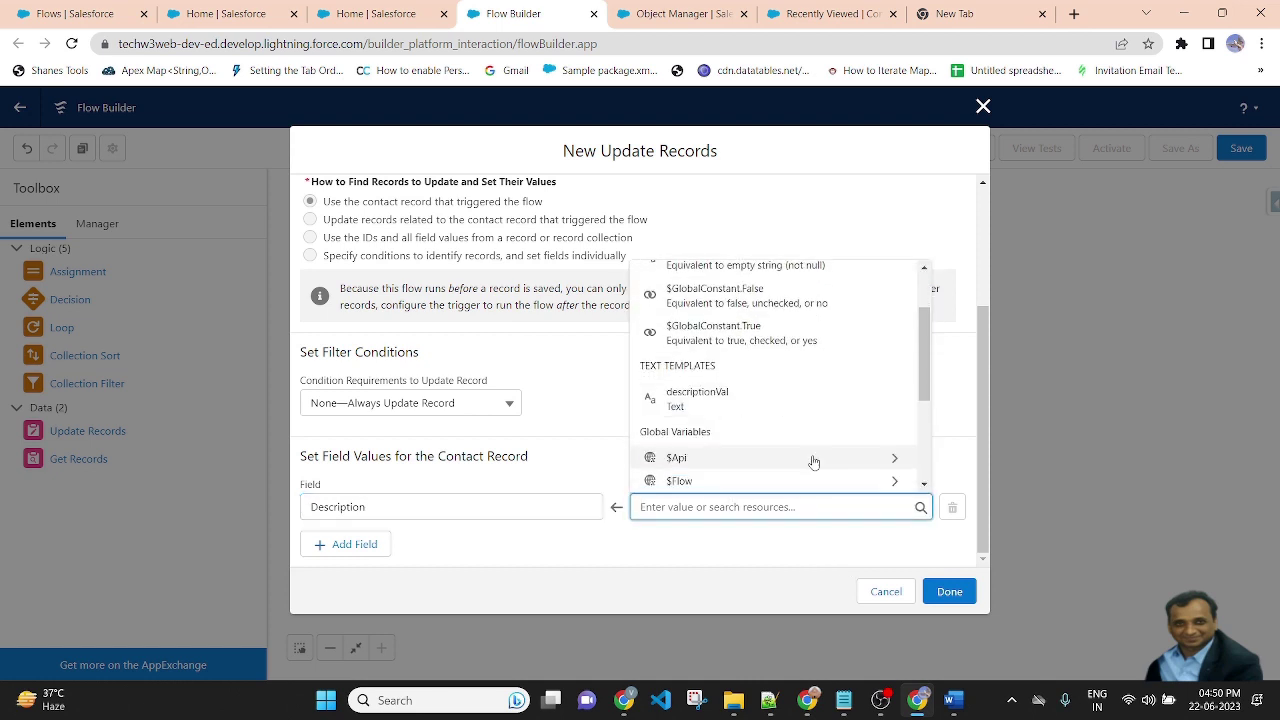
{"action": "left_click", "coordinate": [732, 408]}
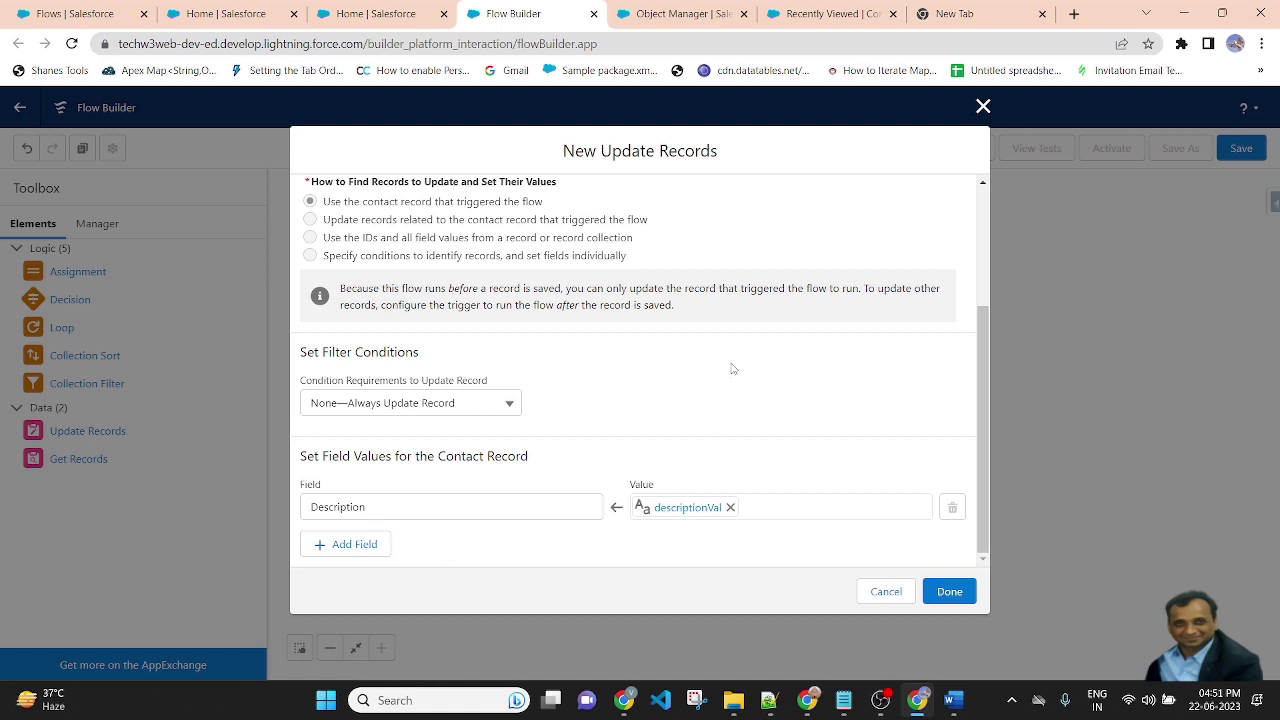
{"action": "left_click", "coordinate": [949, 591]}
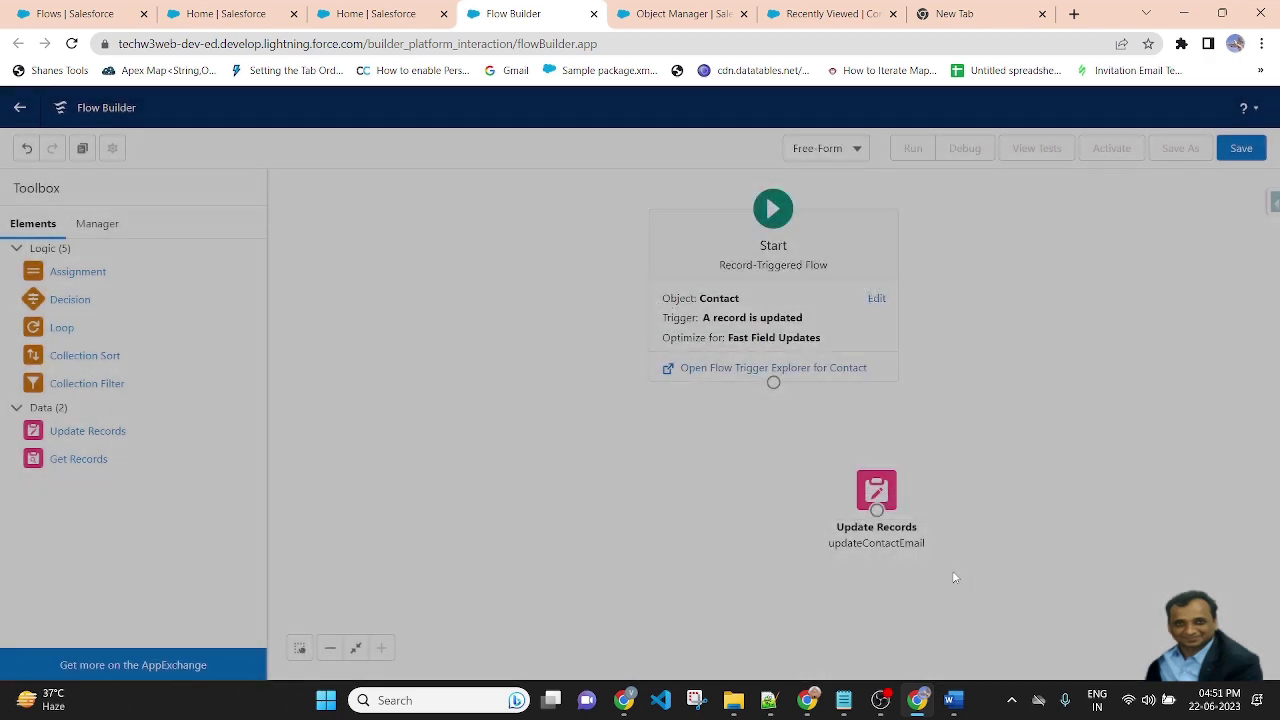
Connect Start to updateContactEmail, save the flow as updateContactRecord, and activate it
{"action": "left_click_drag", "start_coordinate": [878, 505], "coordinate": [849, 508]}
{"action": "left_click_drag", "start_coordinate": [773, 382], "coordinate": [847, 515]}
{"action": "left_click", "coordinate": [1241, 148]}
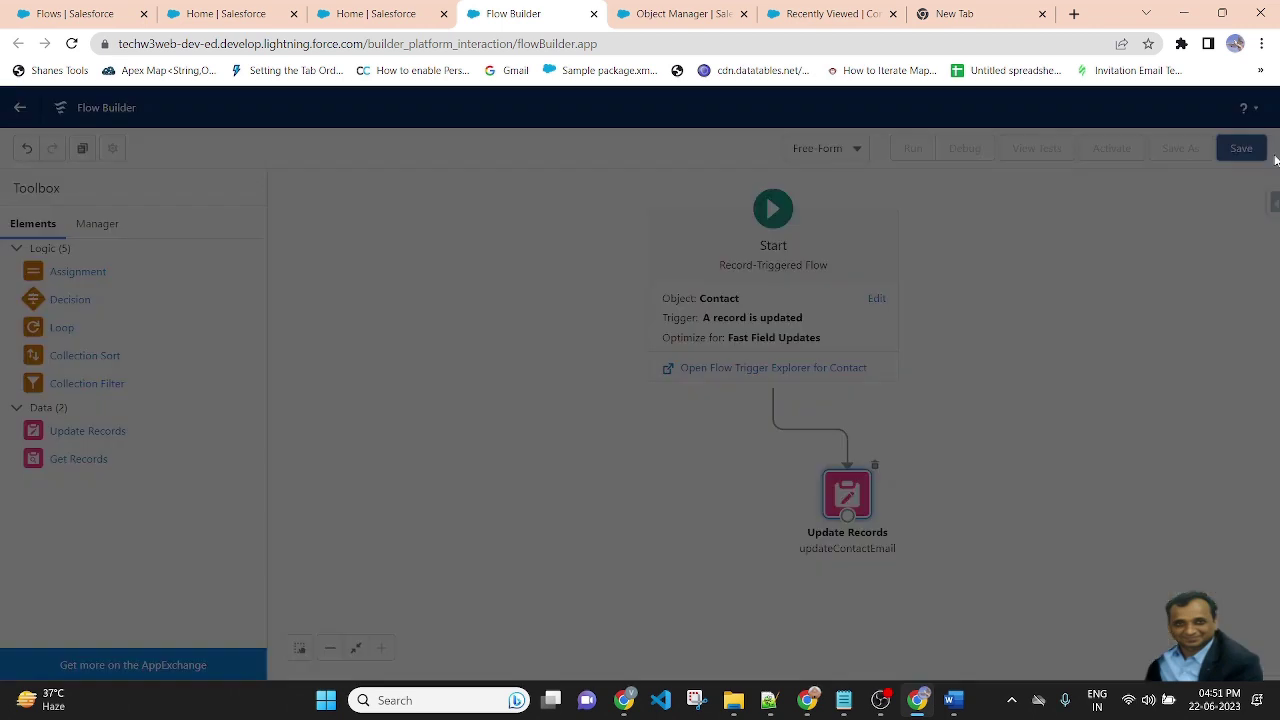
{"action": "left_click", "coordinate": [395, 324]}
{"action": "type", "text": "up"}
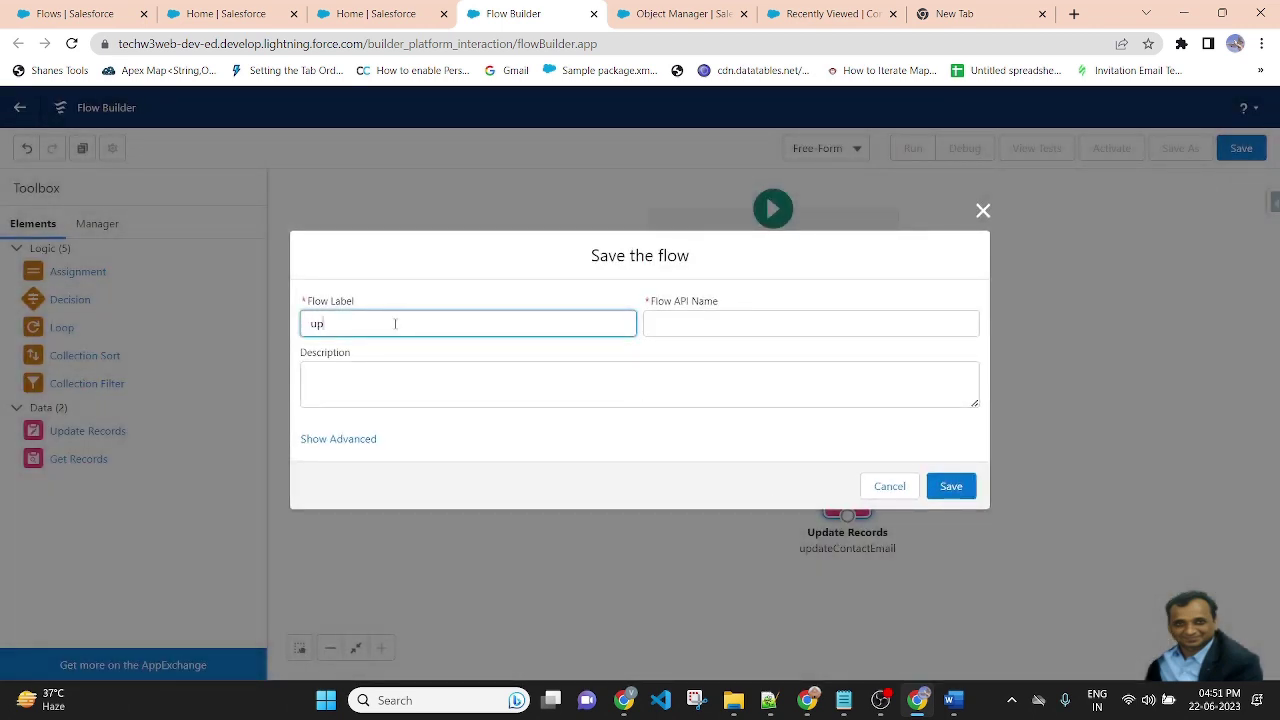
{"action": "type", "text": "dateContactRecord"}
{"action": "left_click", "coordinate": [522, 283]}
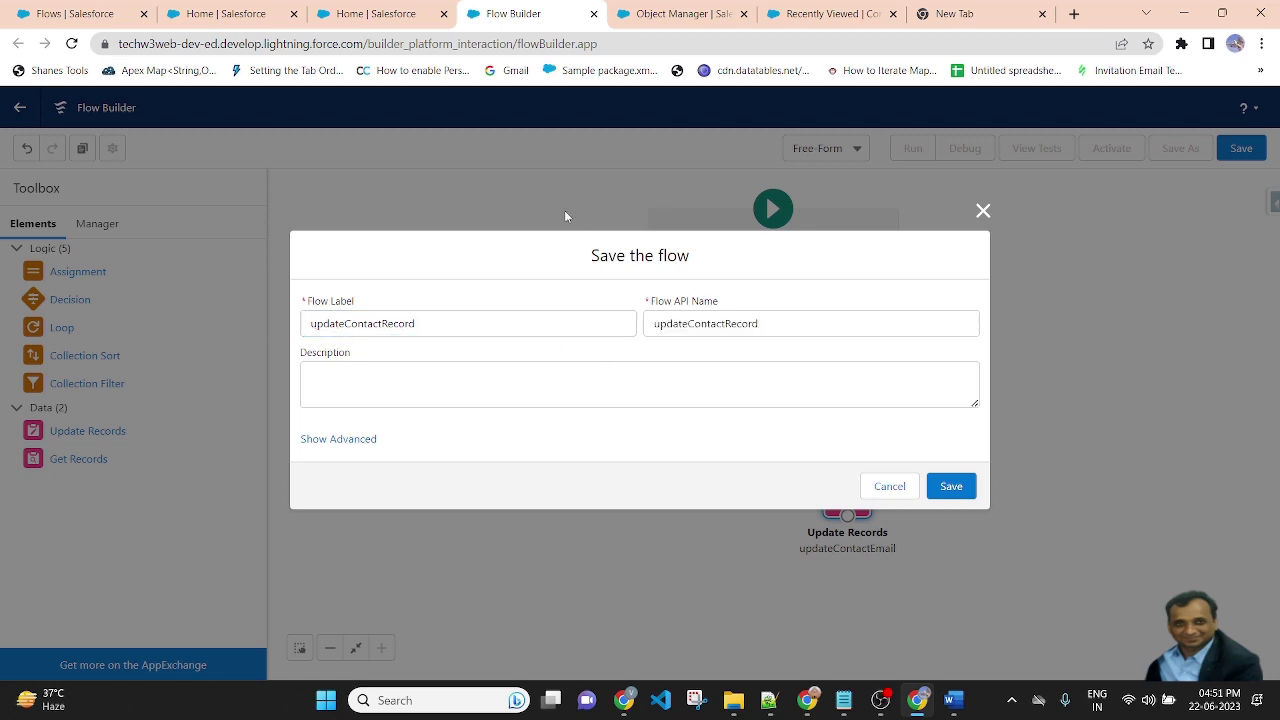
{"action": "left_click", "coordinate": [951, 486]}
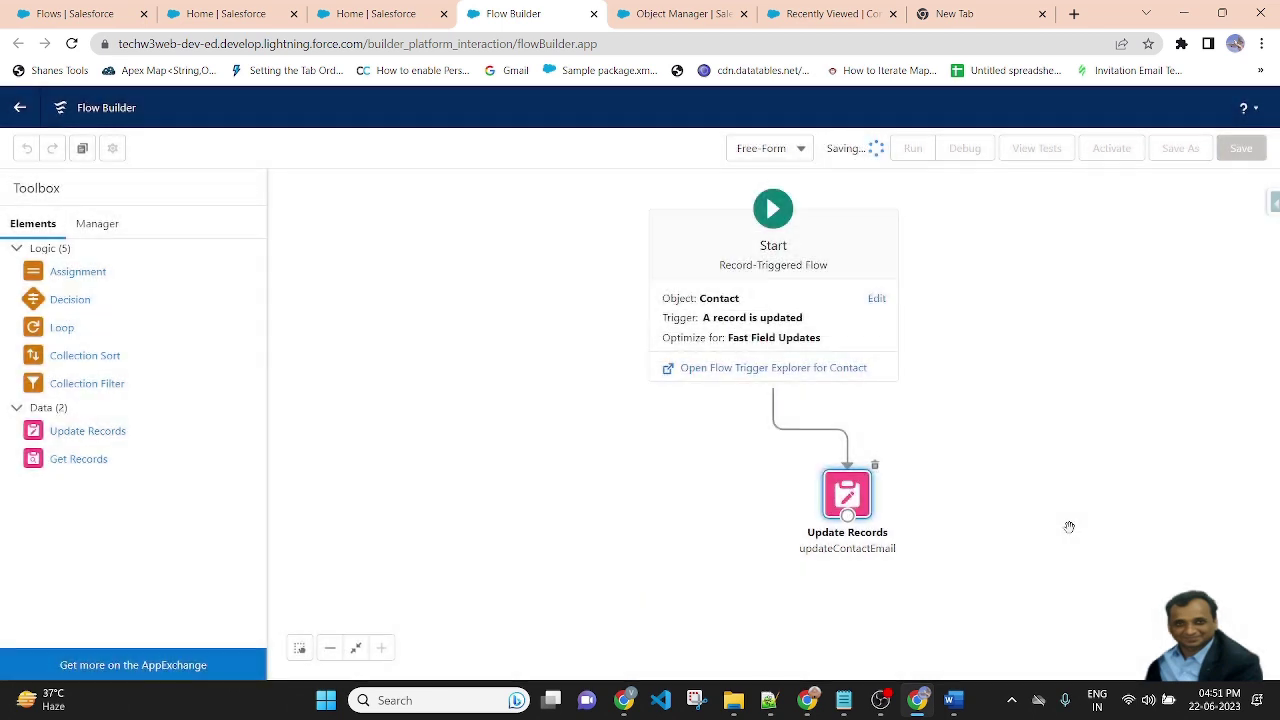
{"action": "left_click", "coordinate": [1111, 148]}
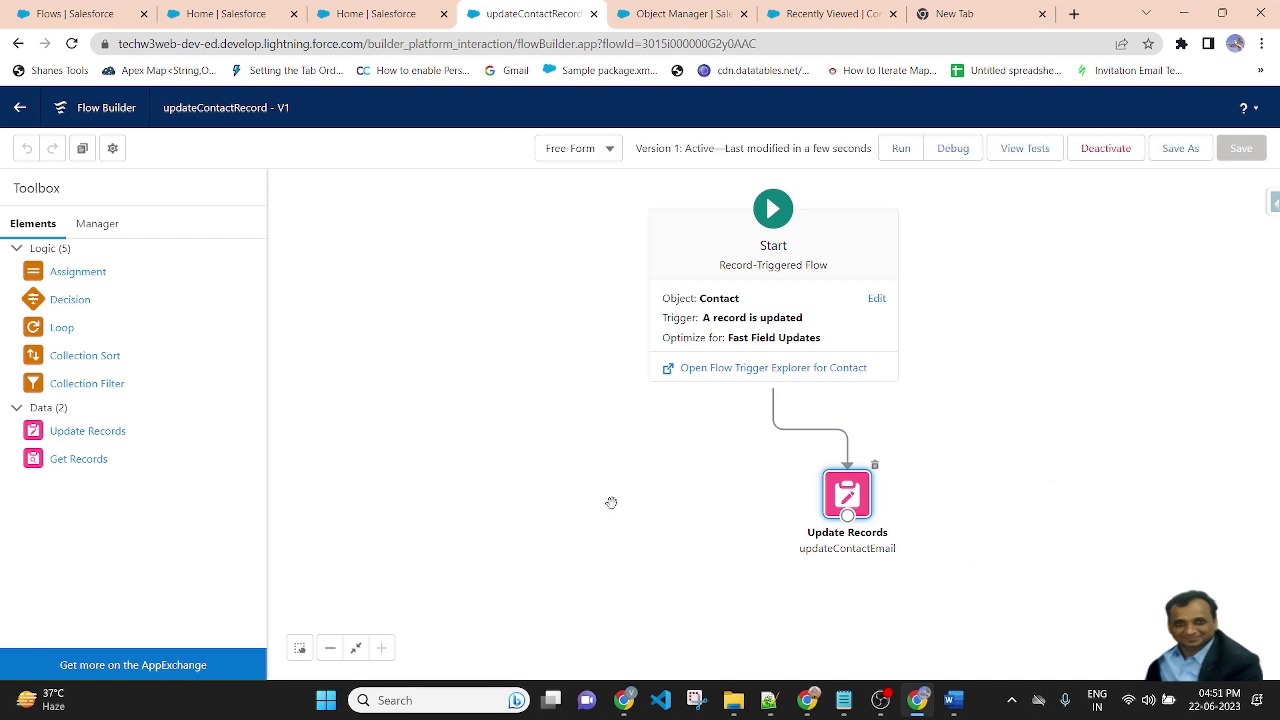
Open the first Recently Viewed contact's record and scroll down to its Email
{"action": "left_click", "coordinate": [680, 13]}
{"action": "left_click", "coordinate": [813, 10]}
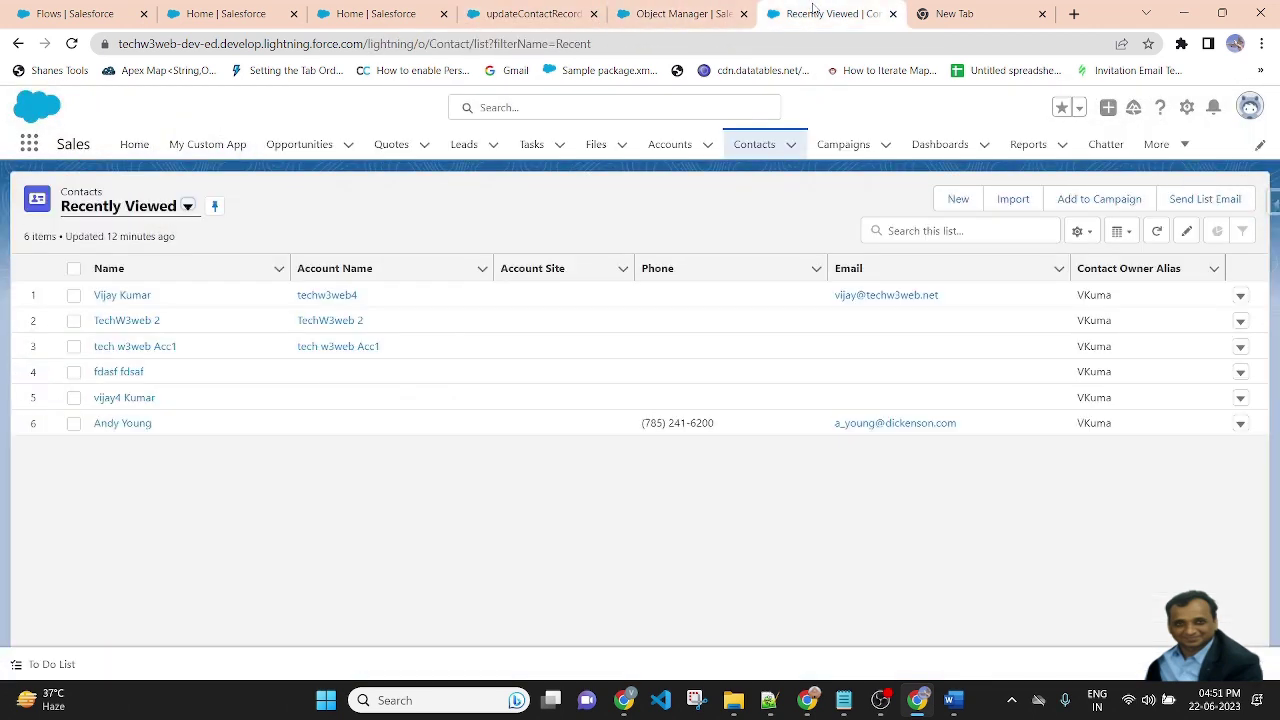
{"action": "left_click", "coordinate": [754, 152]}
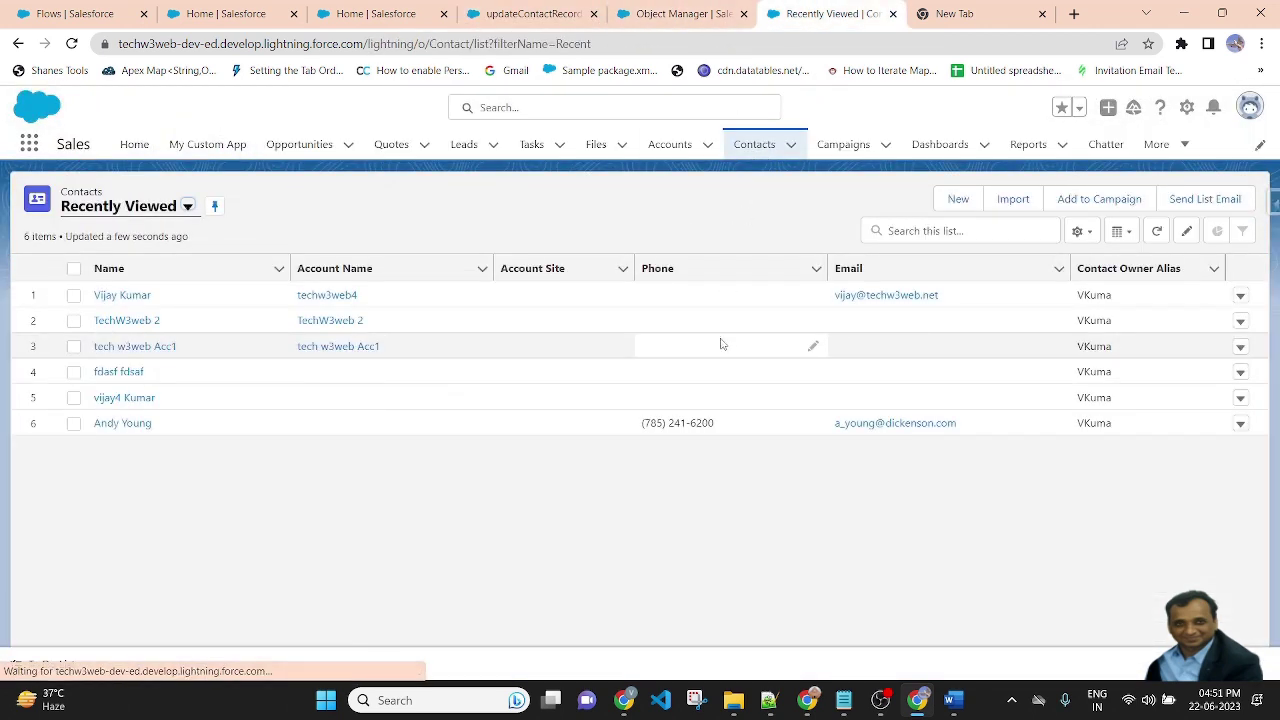
{"action": "left_click", "coordinate": [135, 298]}
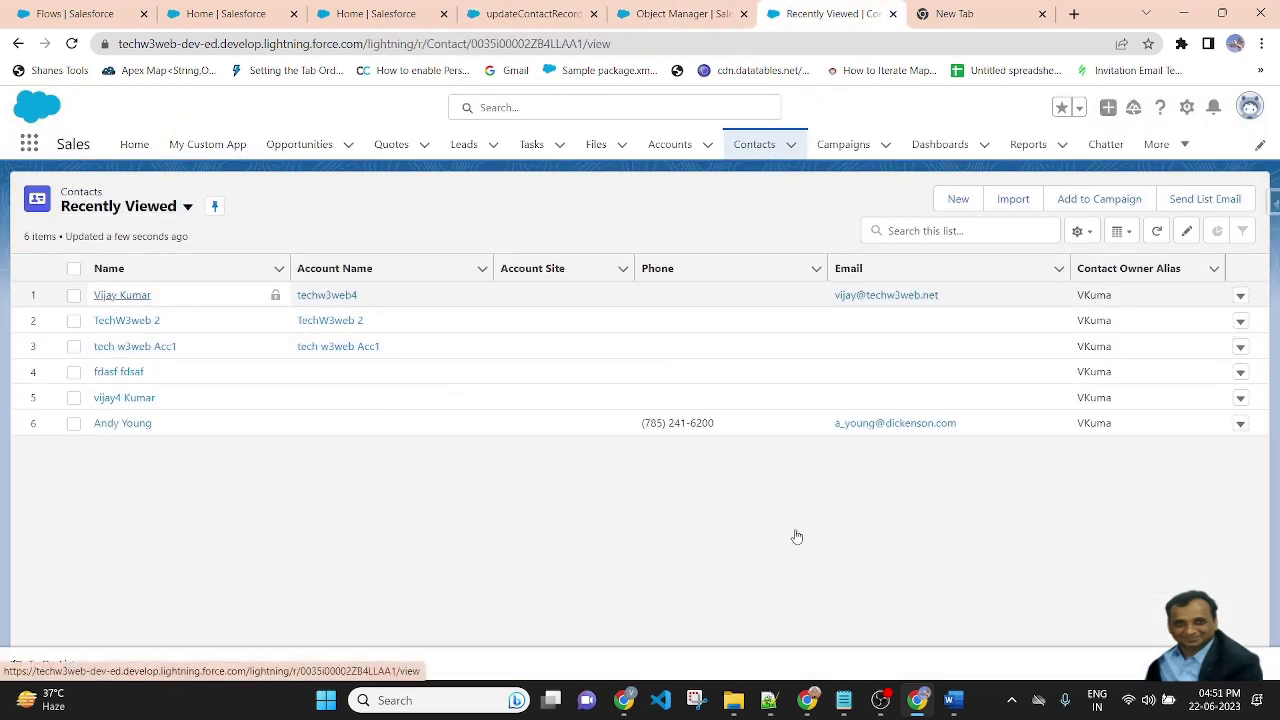
{"action": "scroll", "coordinate": [347, 466], "scroll_direction": "down", "scroll_amount": 2}
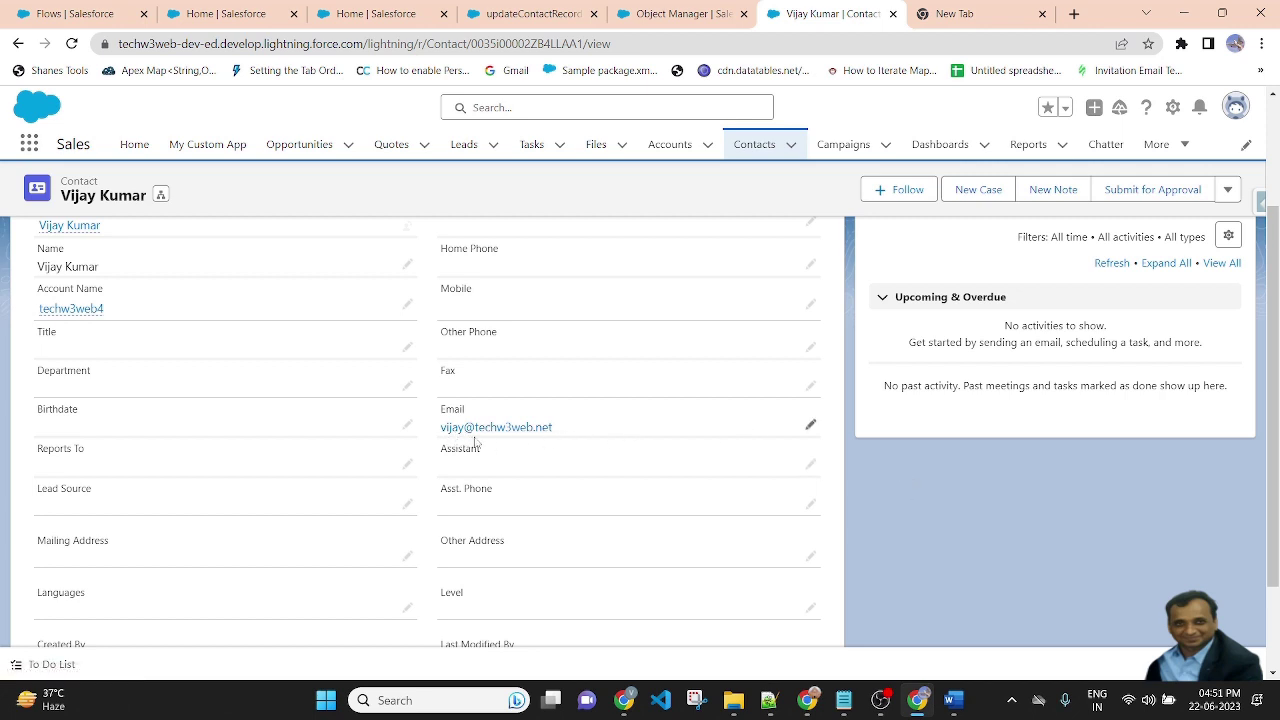
Replace the contact's email with a new Gmail address and save the record
{"action": "left_click", "coordinate": [809, 432]}
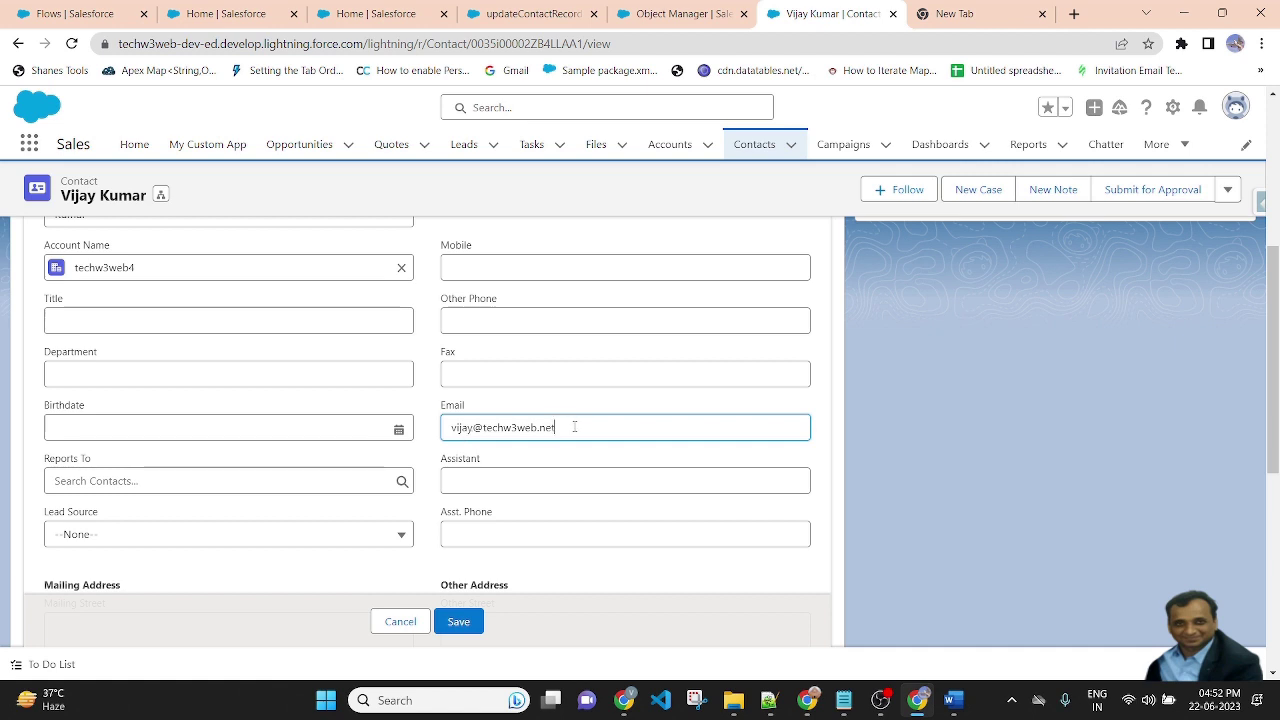
{"action": "left_click_drag", "start_coordinate": [574, 427], "coordinate": [377, 427]}
{"action": "left_click", "coordinate": [619, 427]}
{"action": "key", "text": "BackSpace"}
{"action": "key", "text": "BackSpace"}
{"action": "key", "text": "BackSpace"}
{"action": "key", "text": "BackSpace"}
{"action": "key", "text": "BackSpace"}
{"action": "key", "text": "BackSpace"}
{"action": "key", "text": "BackSpace"}
{"action": "key", "text": "BackSpace"}
{"action": "key", "text": "BackSpace"}
{"action": "key", "text": "BackSpace"}
{"action": "key", "text": "BackSpace"}
{"action": "key", "text": "BackSpace"}
{"action": "key", "text": "BackSpace"}
{"action": "key", "text": "BackSpace"}
{"action": "key", "text": "BackSpace"}
{"action": "key", "text": "BackSpace"}
{"action": "key", "text": "BackSpace"}
{"action": "key", "text": "BackSpace"}
{"action": "key", "text": "BackSpace"}
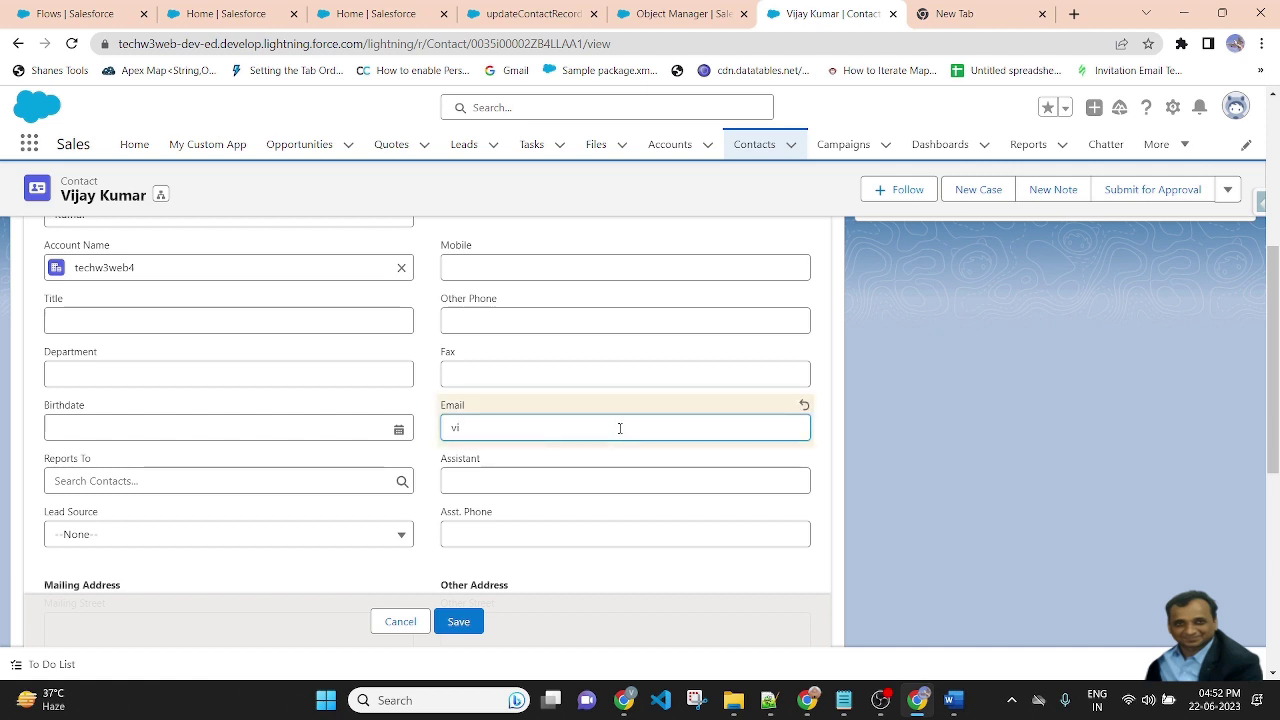
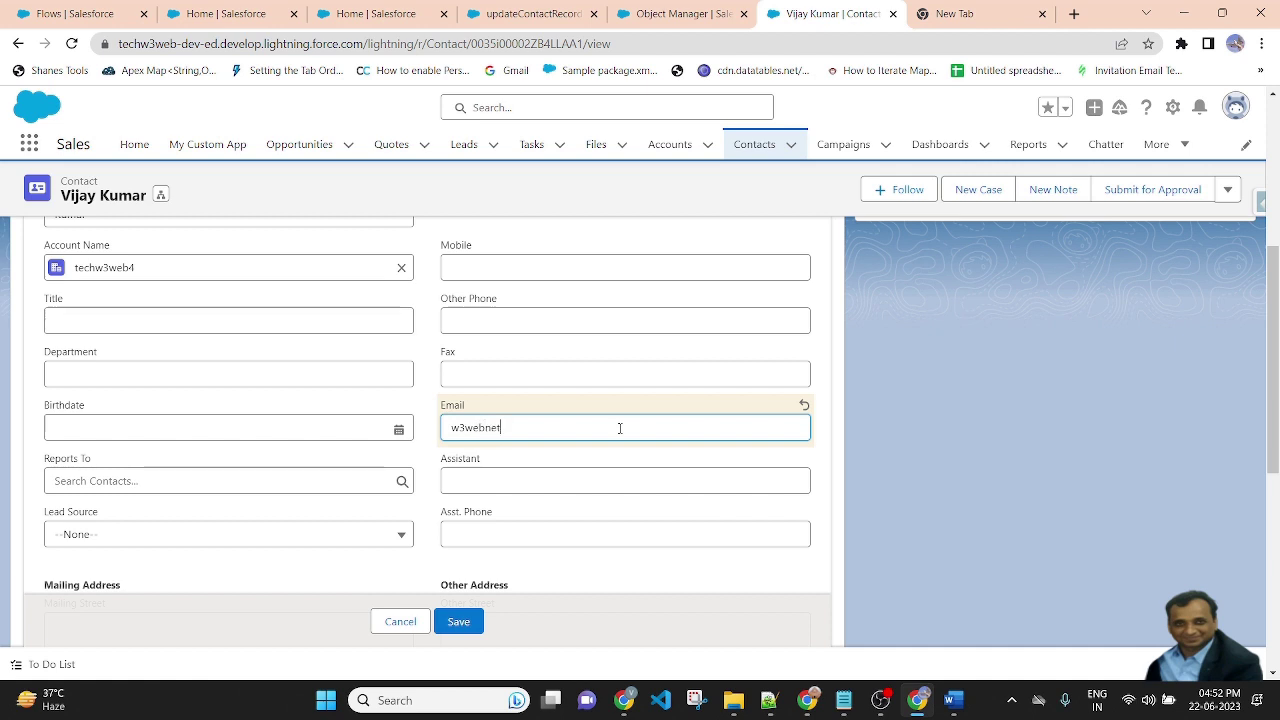
{"action": "left_click", "coordinate": [945, 500]}
{"action": "left_click", "coordinate": [458, 622]}
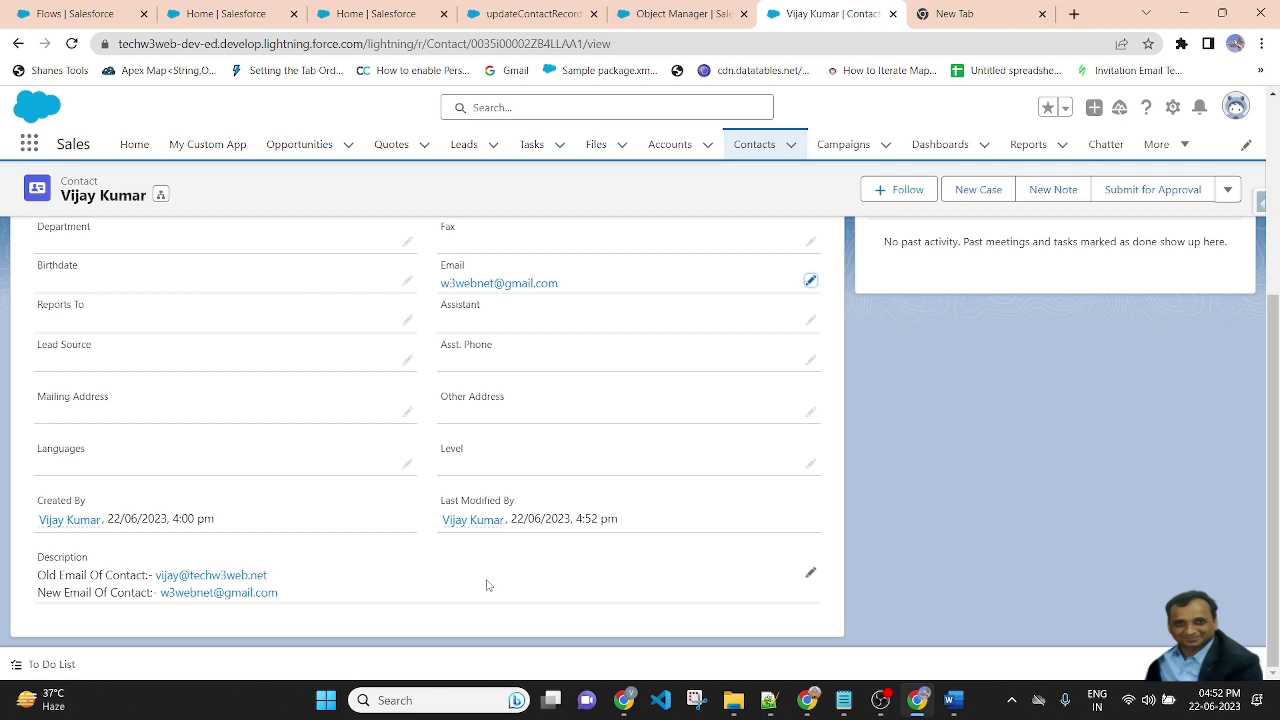
Scroll back to the record's top and switch to the TechW3web YouTube Videos page
{"action": "scroll", "coordinate": [488, 585], "scroll_direction": "up", "scroll_amount": 6}
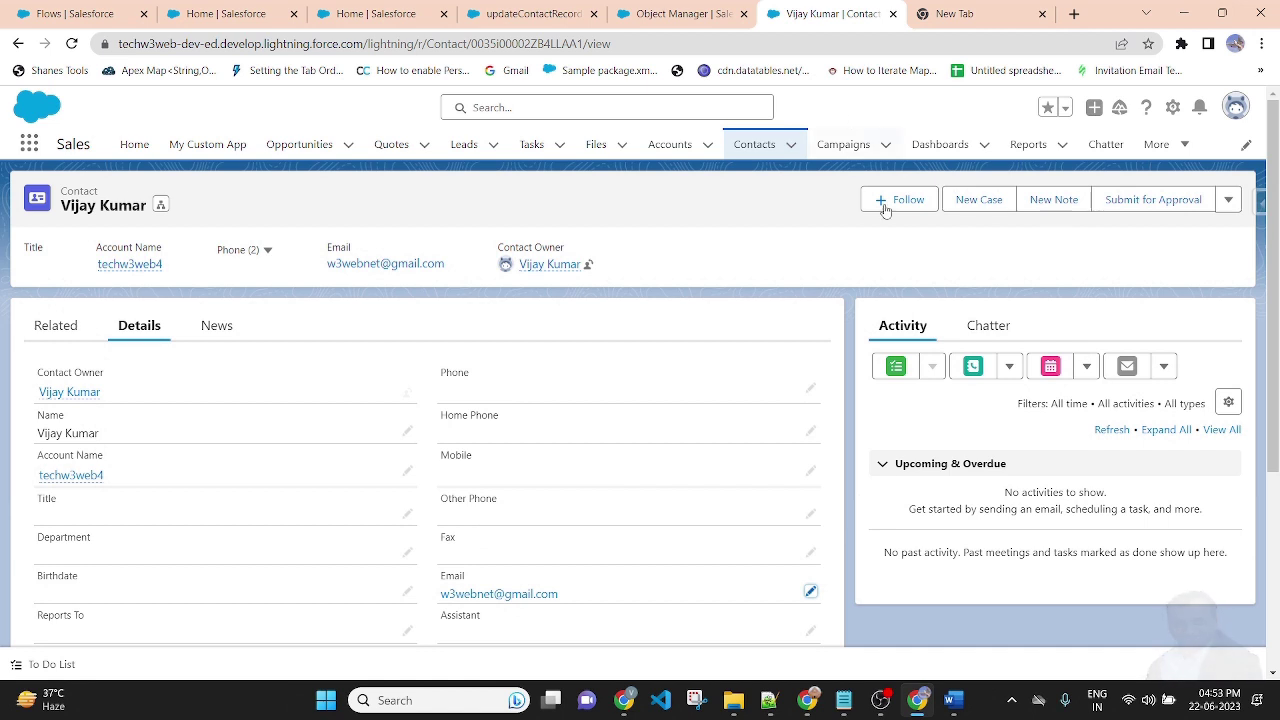
{"action": "left_click", "coordinate": [807, 700]}
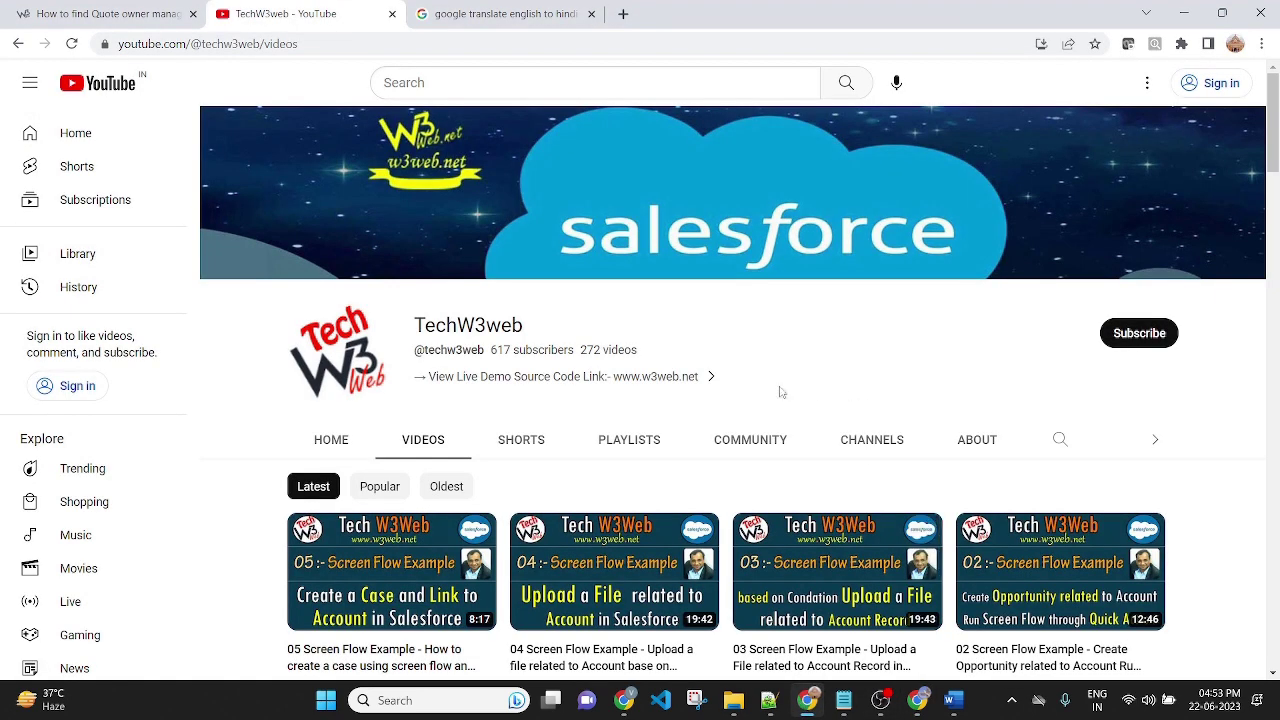